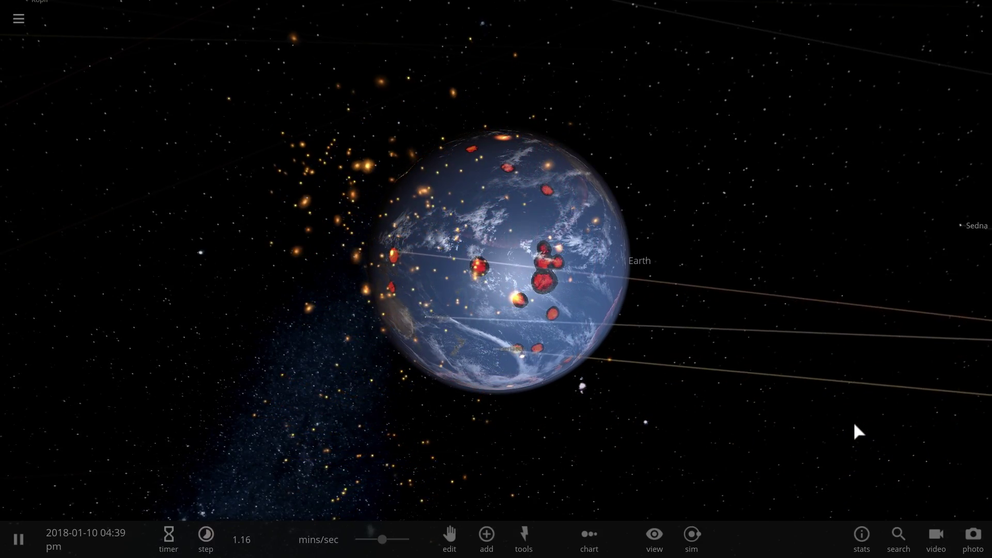
Examine the asteroid impacts on Earth's surface at several distances and angles, out to an overview of the inner solar system.
scroll(681, 417, "down", 4)
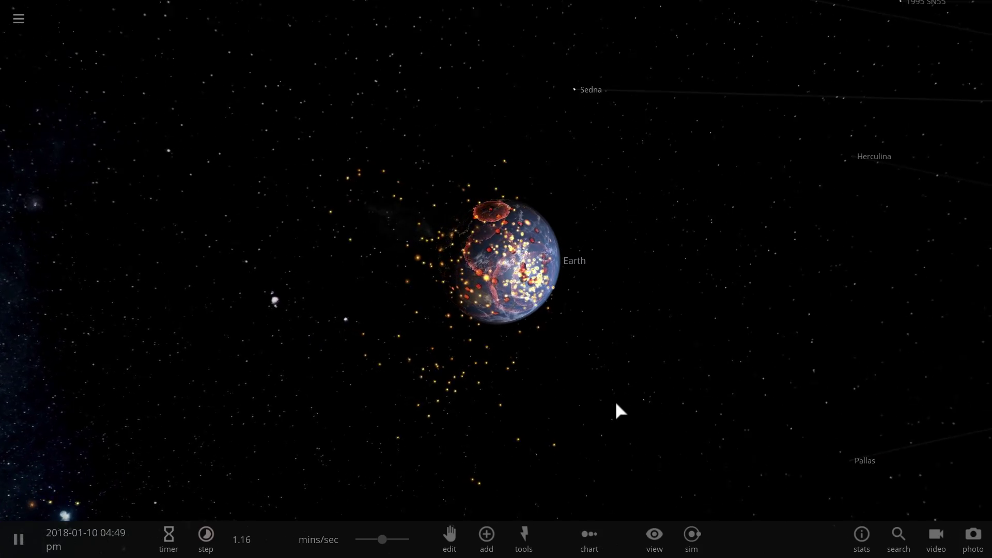
scroll(627, 412, "up", 5)
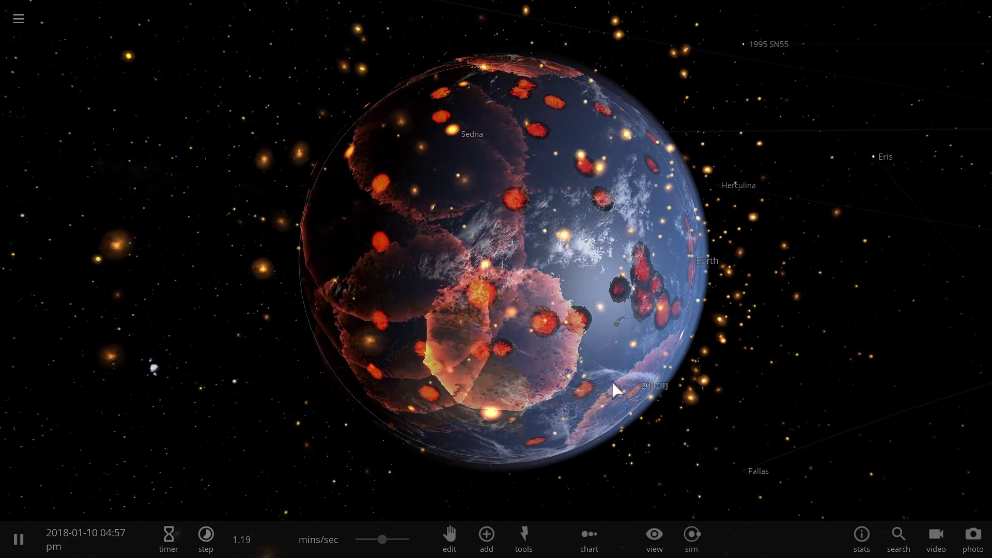
left_click_drag(613, 382, 745, 385)
scroll(742, 385, "down", 5)
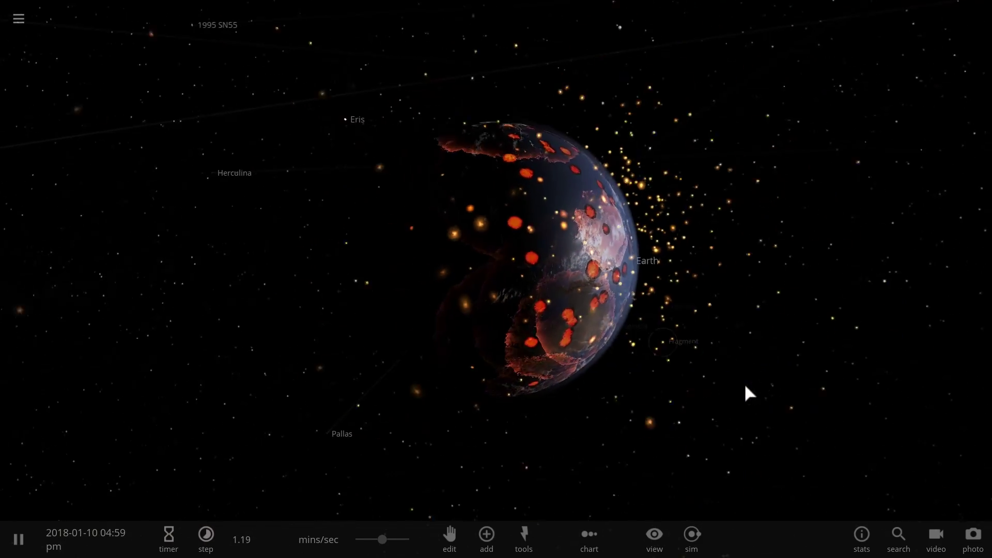
left_click_drag(557, 391, 668, 407)
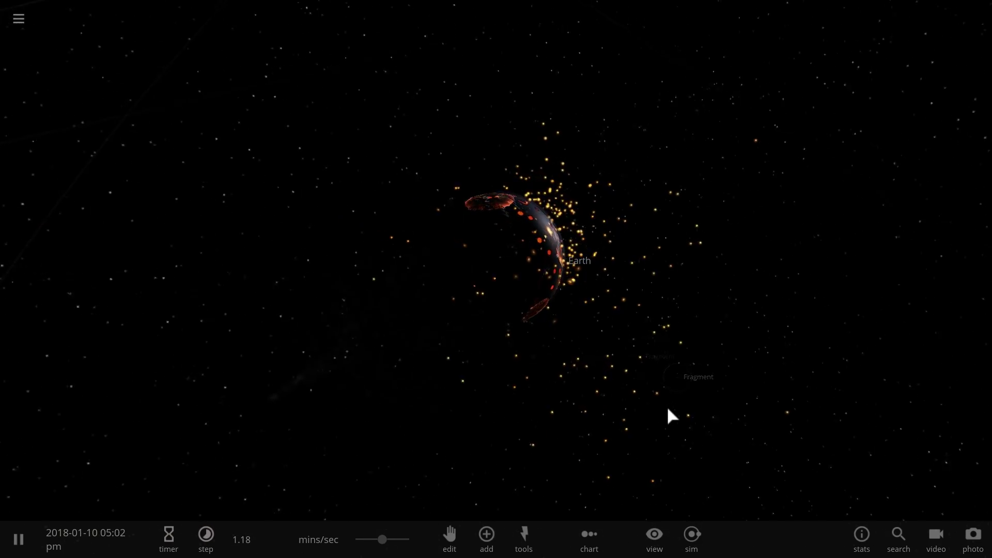
scroll(663, 401, "down", 6)
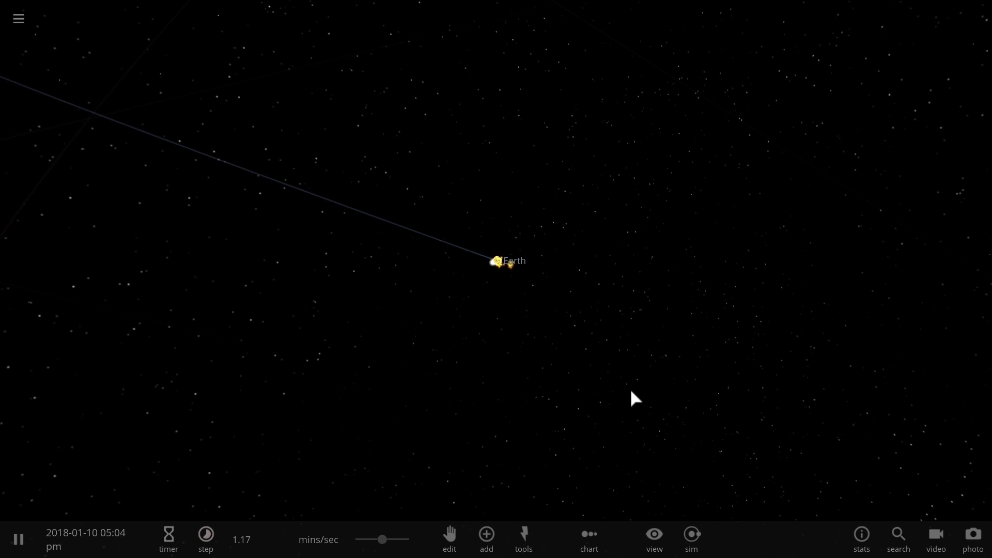
scroll(603, 378, "down", 3)
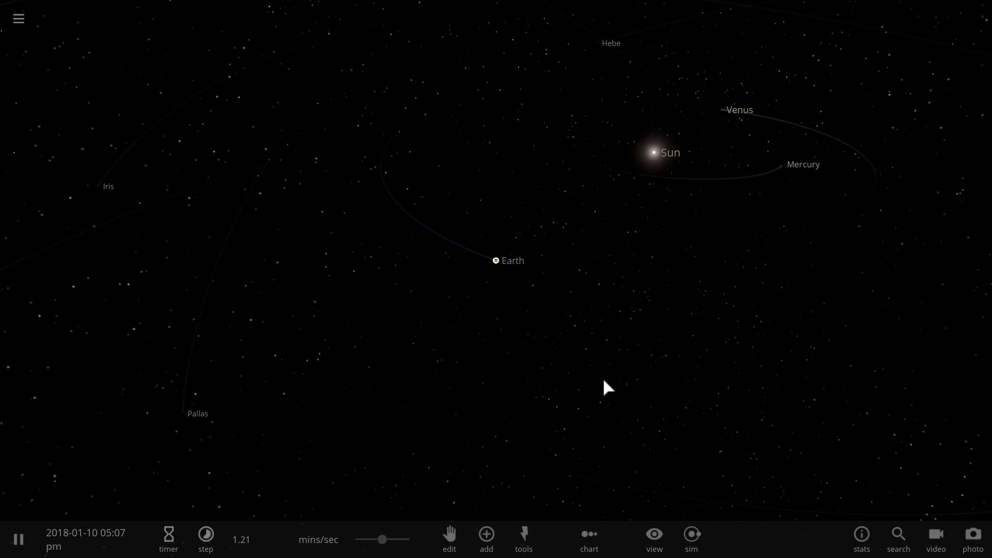
Display the orbits of the solar system's bodies and hide their trails.
left_click(653, 538)
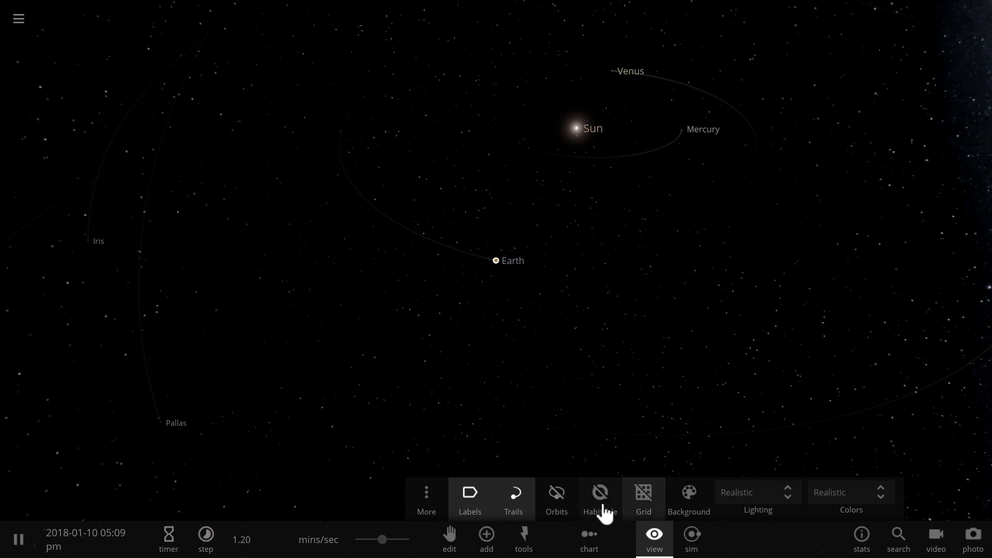
left_click(554, 491)
left_click_drag(479, 396, 582, 394)
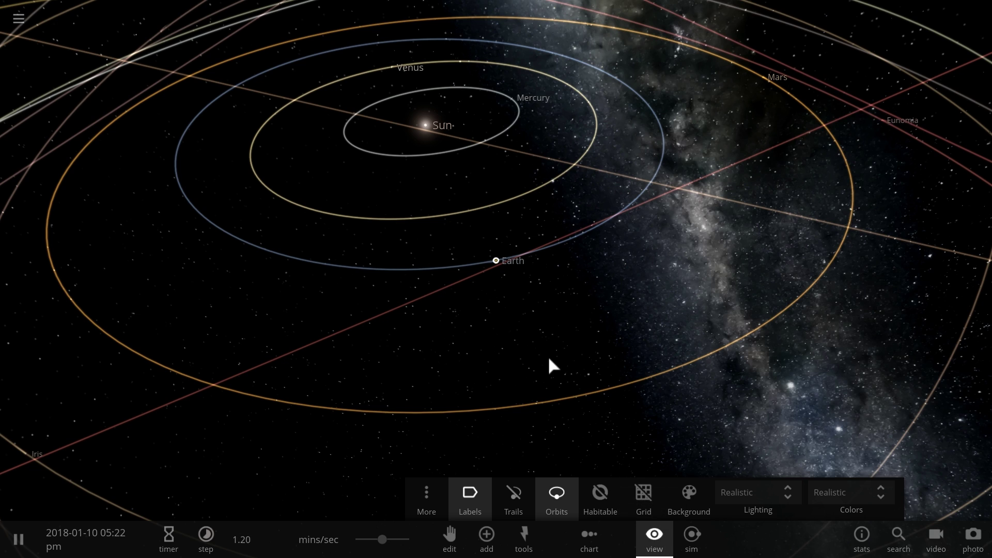
Select Mars on its orbit and centre the view on the planet.
left_click_drag(549, 365, 580, 361)
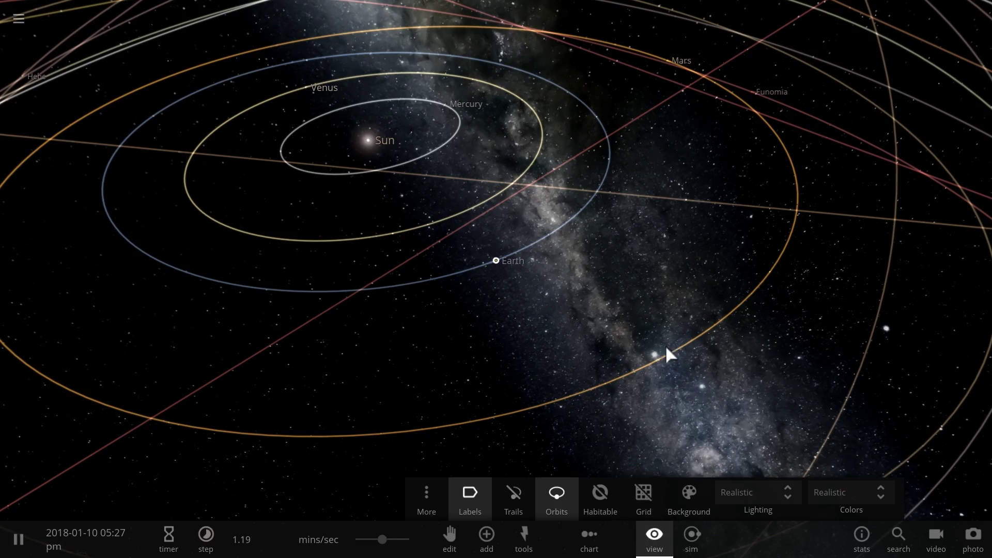
left_click_drag(512, 337, 517, 334)
scroll(516, 334, "down", 3)
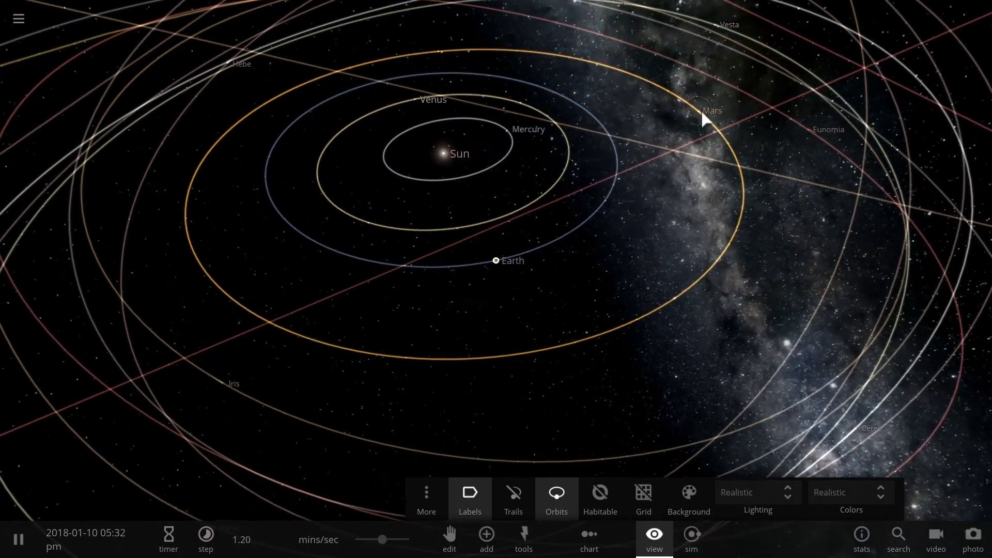
left_click(702, 114)
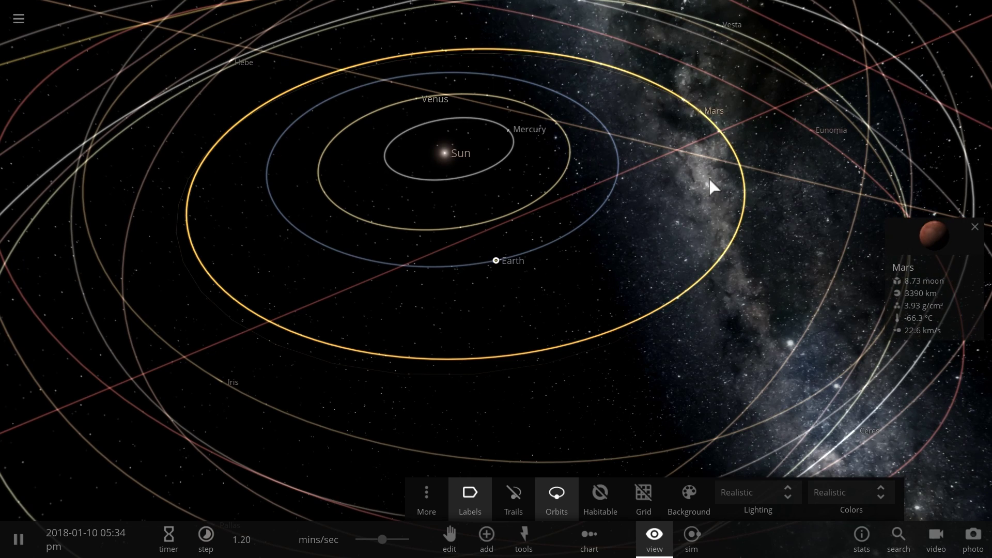
left_click_drag(710, 179, 688, 161)
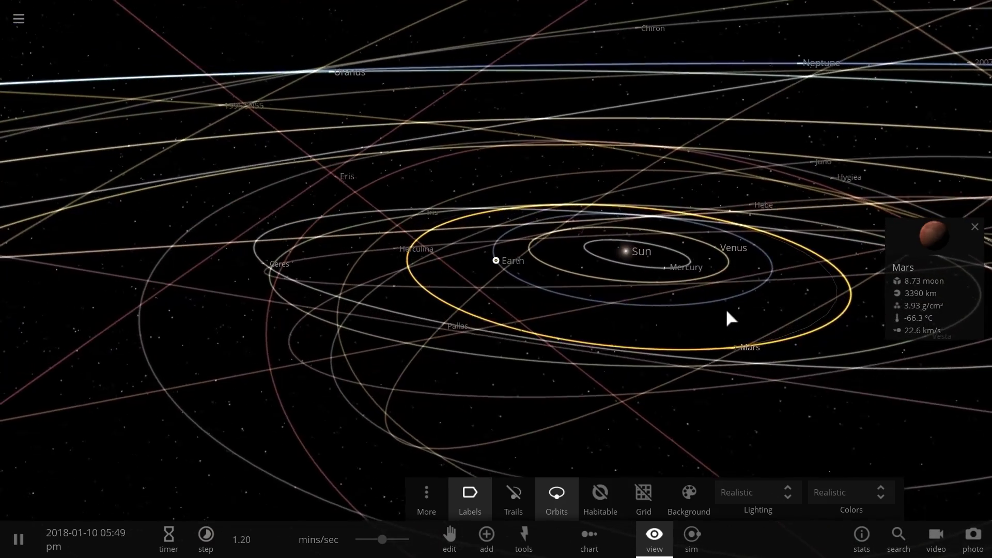
double_click(736, 342)
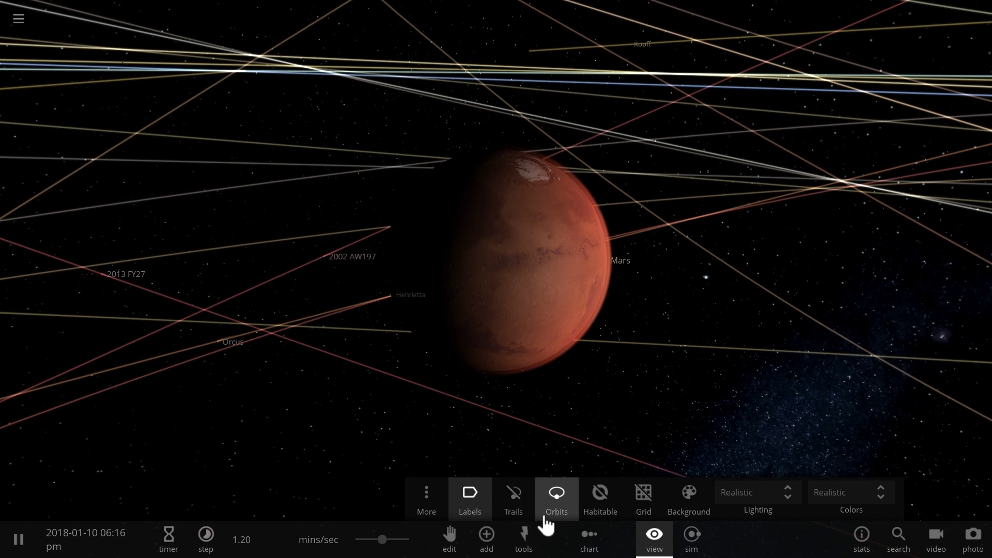
Hide the orbit lines and open the catalogue of asteroids and dwarf planets for adding objects.
left_click(559, 507)
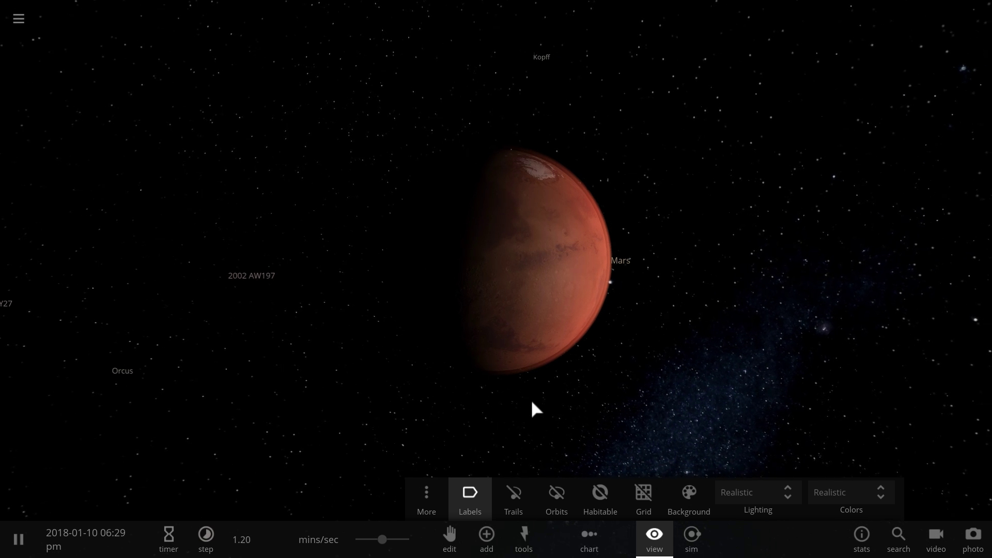
left_click(495, 532)
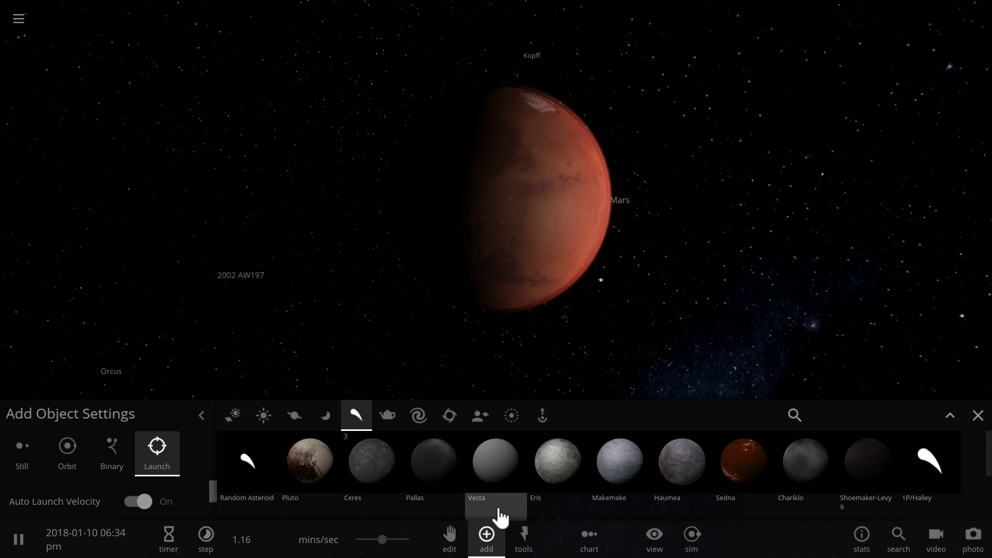
mouse_move(501, 516)
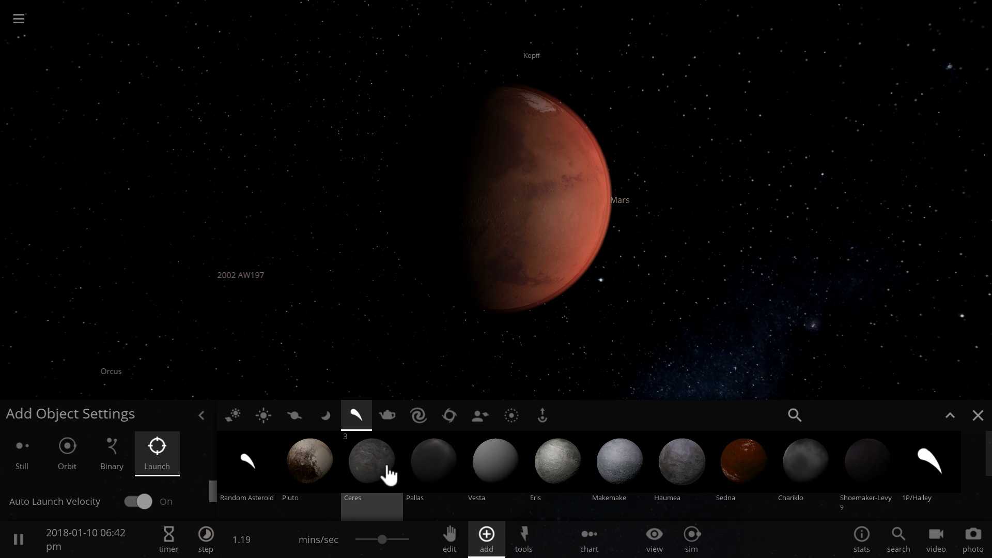
mouse_move(375, 466)
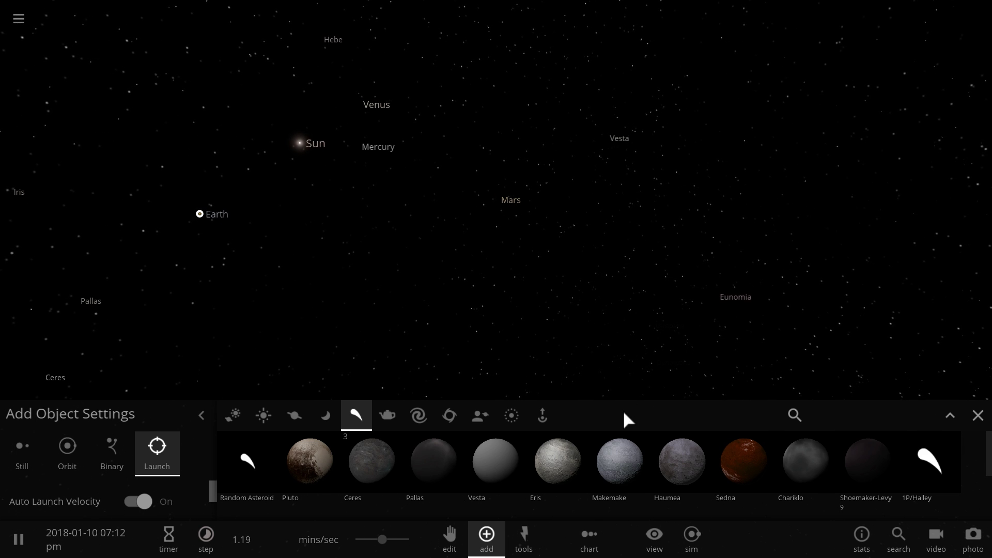
Show the orbit lines around the Sun and speed the simulation up to about 8 days per second.
left_click(654, 551)
left_click(566, 512)
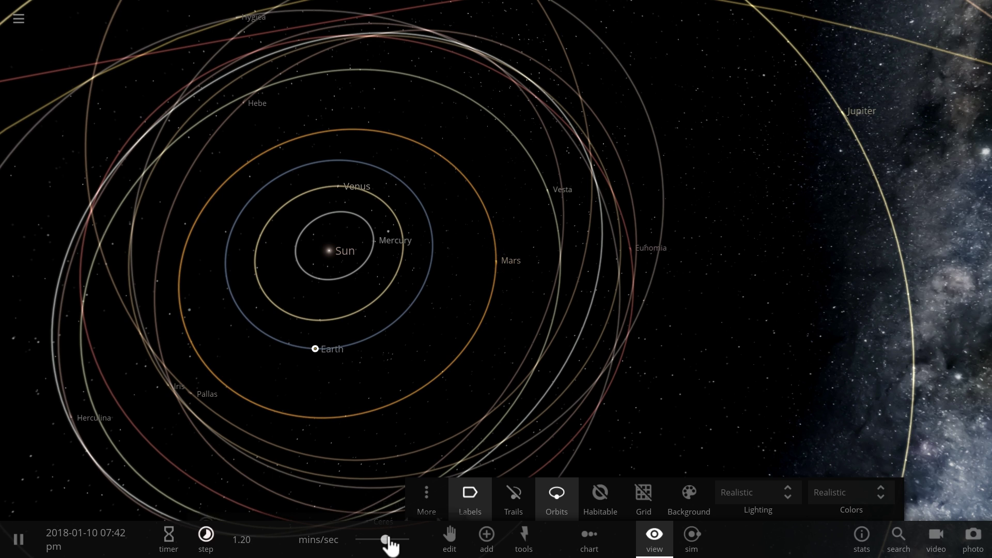
left_click_drag(391, 545, 400, 546)
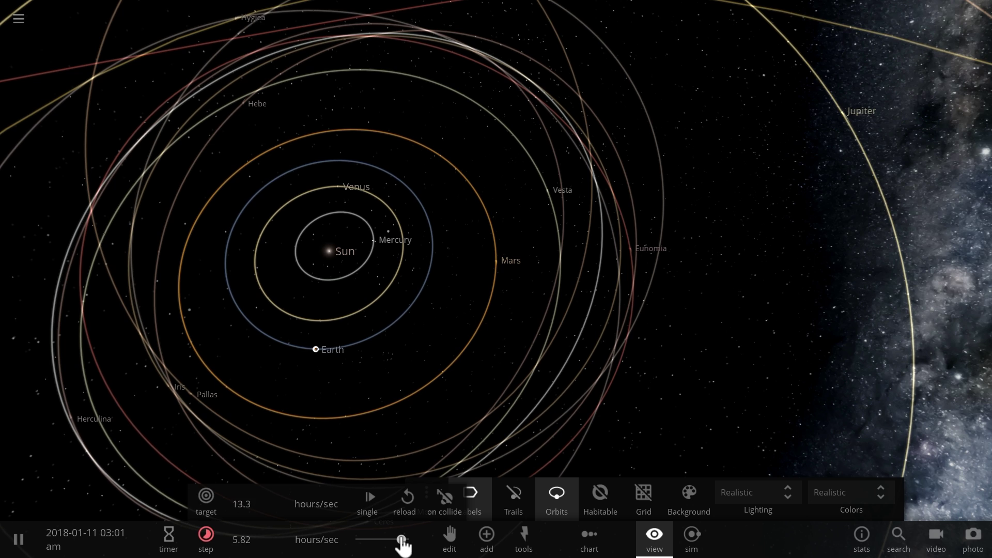
left_click_drag(402, 543, 402, 542)
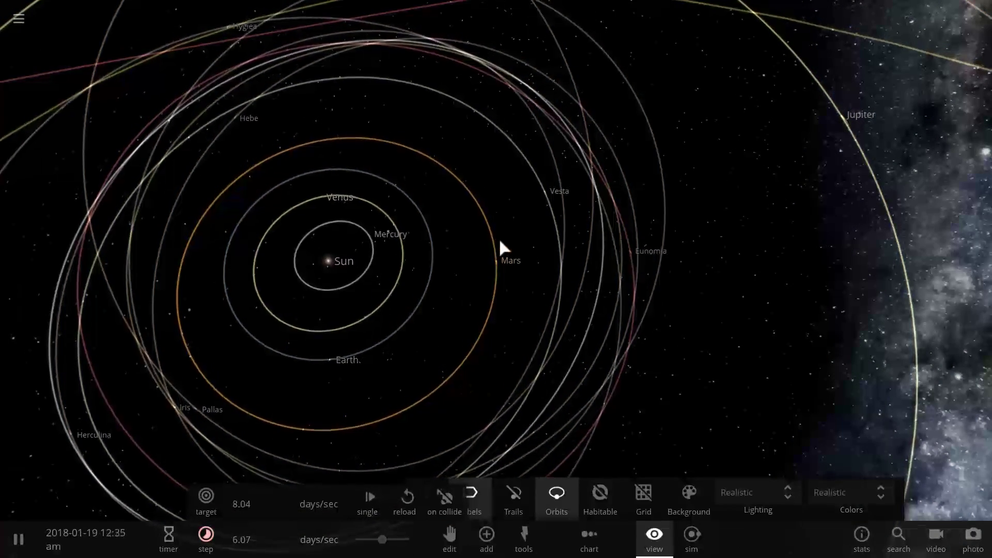
left_click(473, 221)
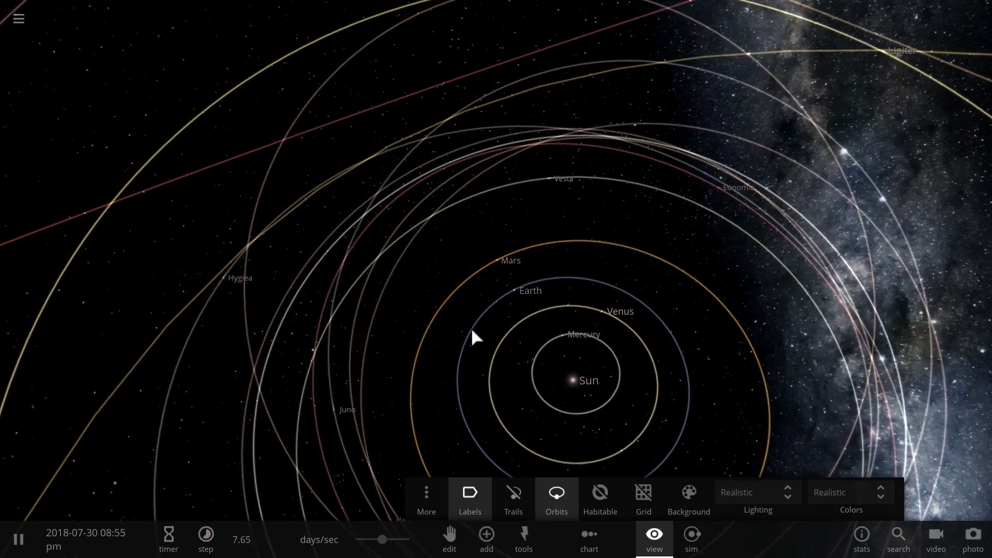
Slow the simulation down to about 8 seconds per second.
left_click_drag(472, 330, 492, 314)
scroll(533, 316, "down", 3)
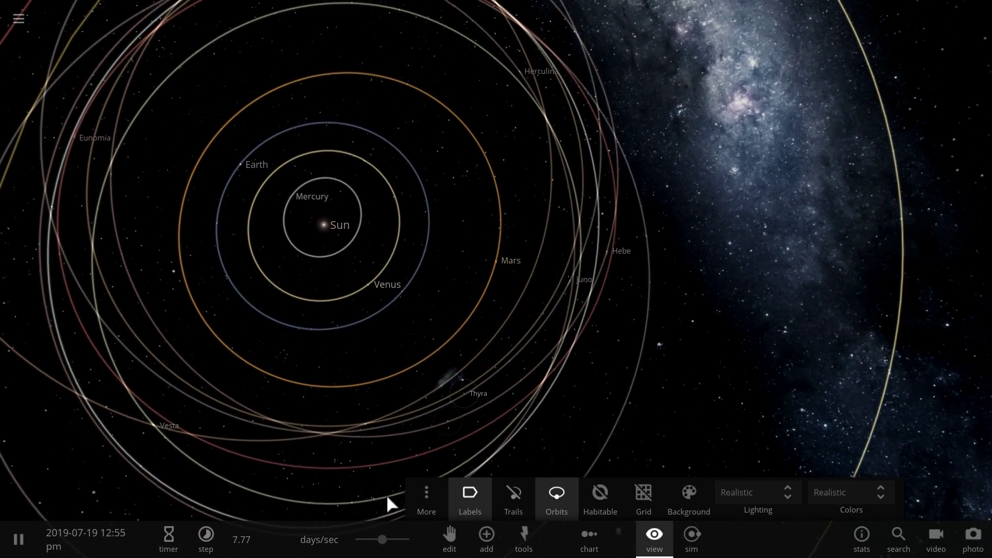
left_click_drag(383, 540, 355, 543)
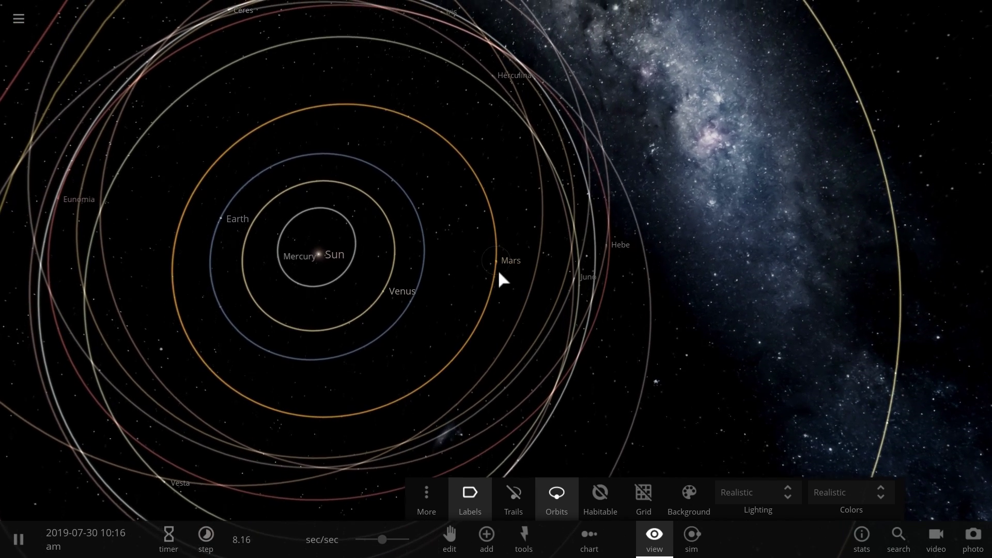
Open the properties of Mars and go to its orbital elements among the motion data.
left_click(497, 261)
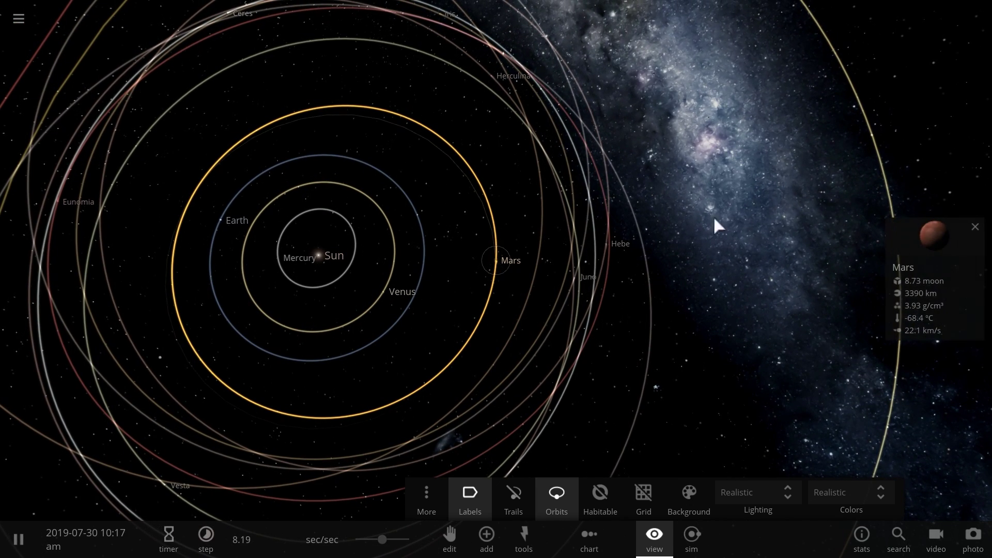
left_click(923, 240)
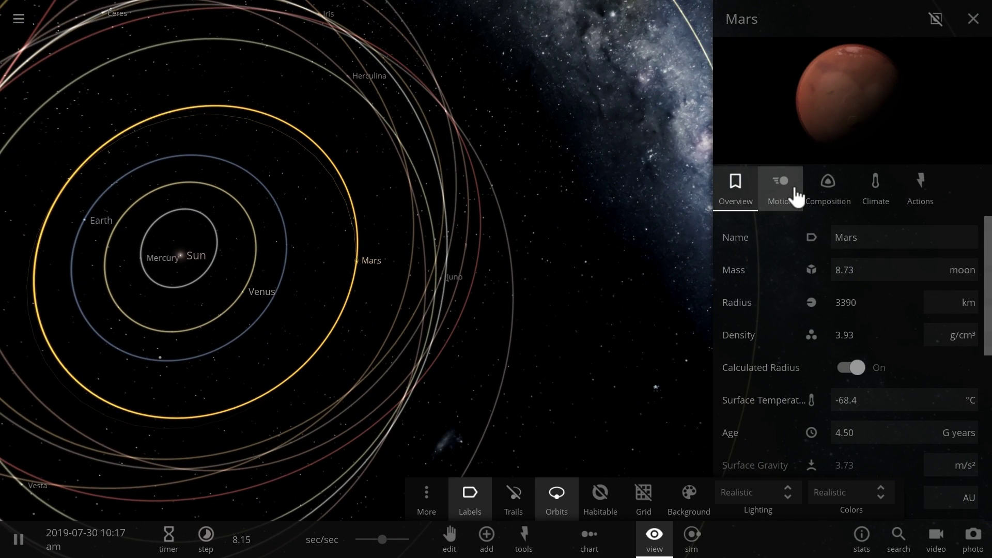
left_click(796, 197)
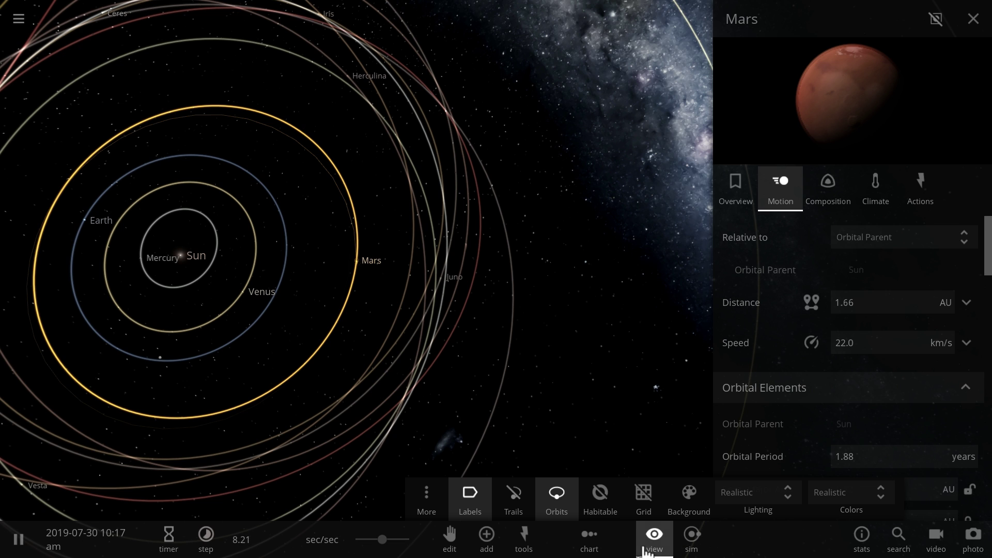
scroll(812, 403, "down", 1)
scroll(816, 401, "down", 1)
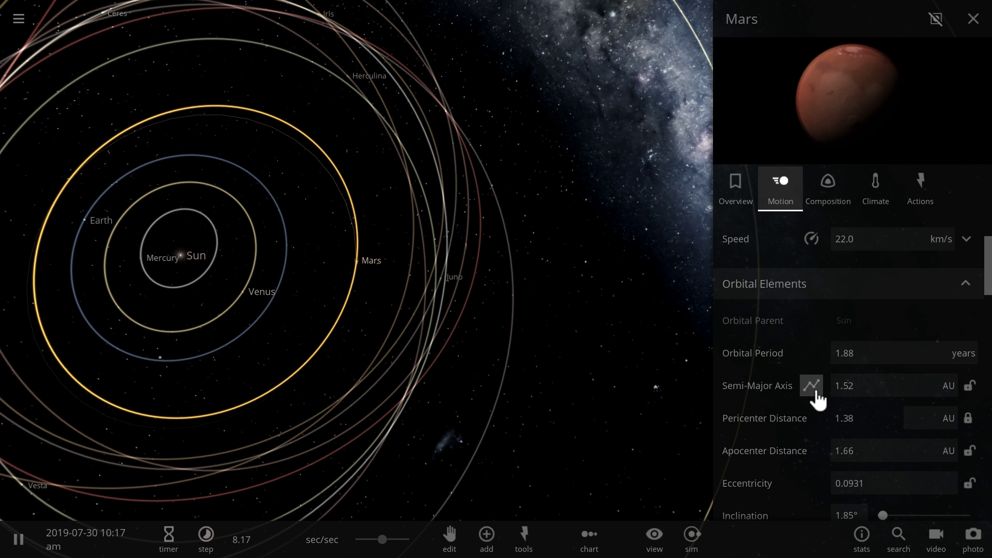
scroll(813, 399, "down", 2)
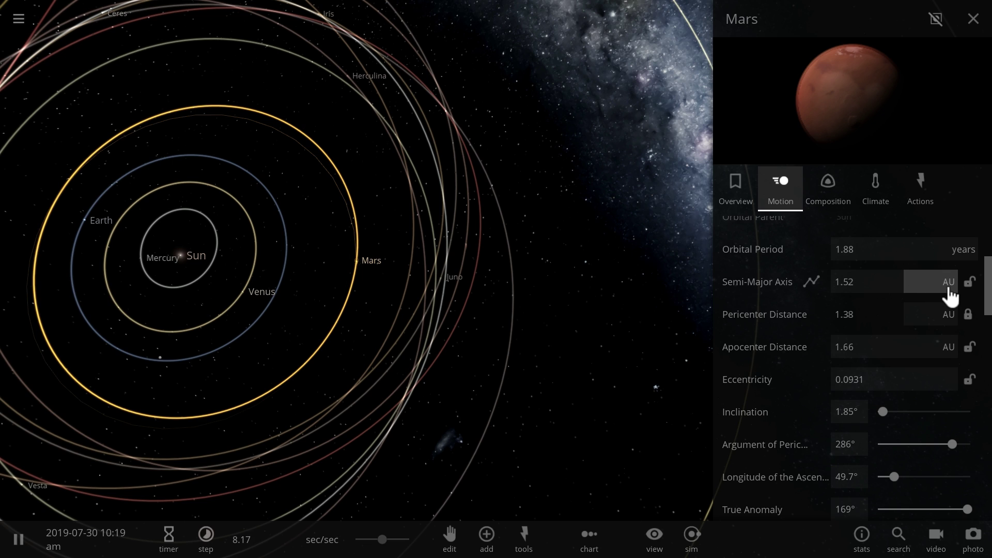
Change the unit of Mars's semi-major axis to km.
left_click(950, 295)
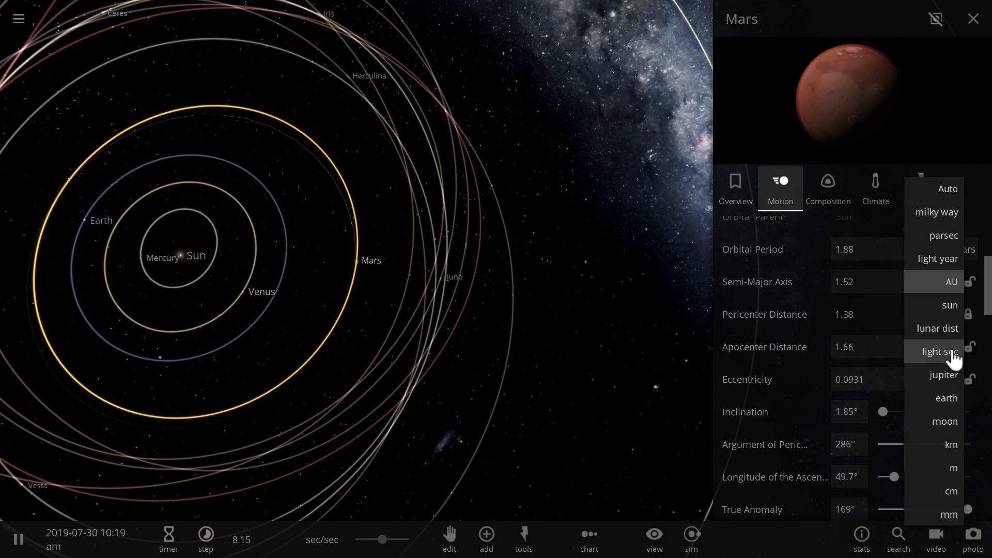
left_click(954, 445)
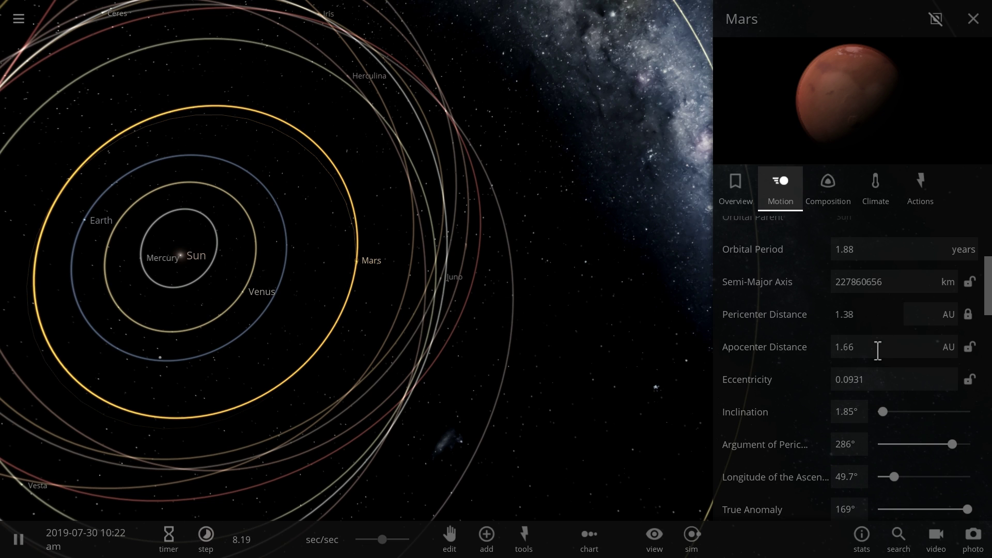
mouse_move(878, 350)
mouse_move(884, 383)
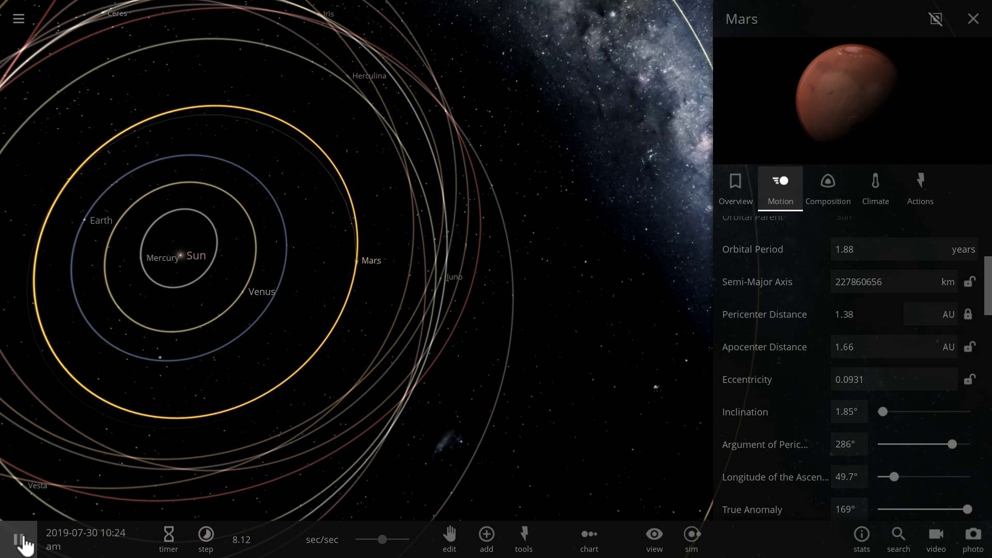
Focus on Mars and hide the orbit lines around it.
scroll(357, 261, "up", 8)
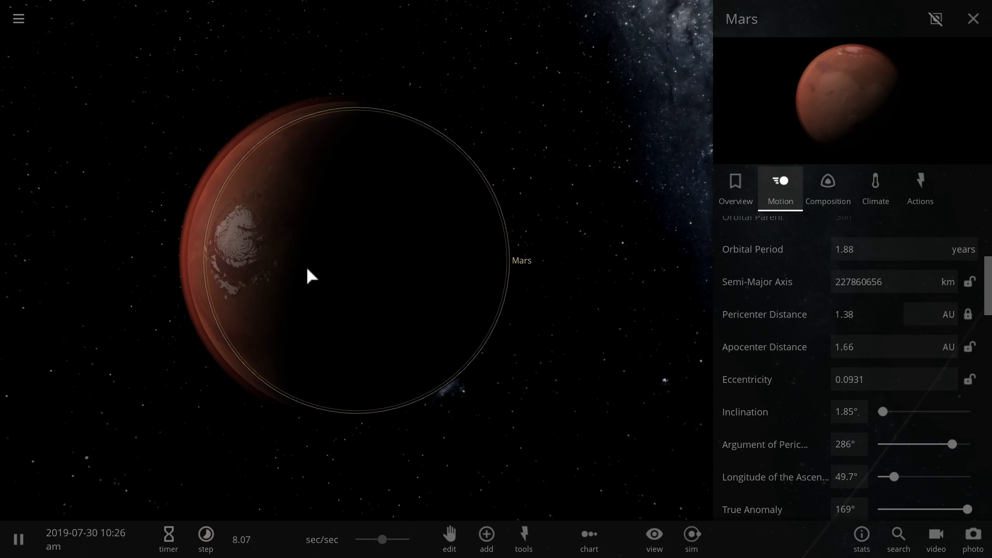
left_click_drag(205, 263, 71, 168)
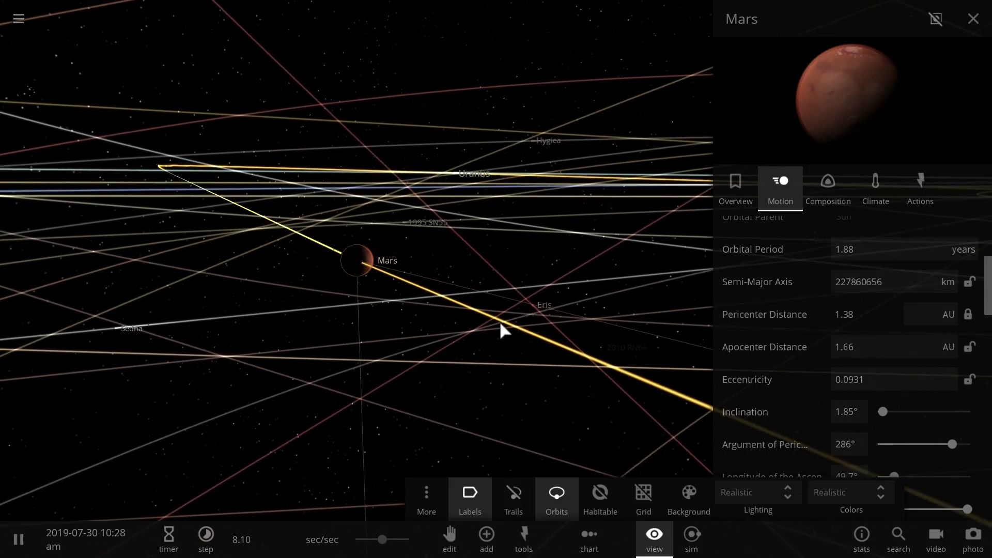
scroll(500, 324, "up", 3)
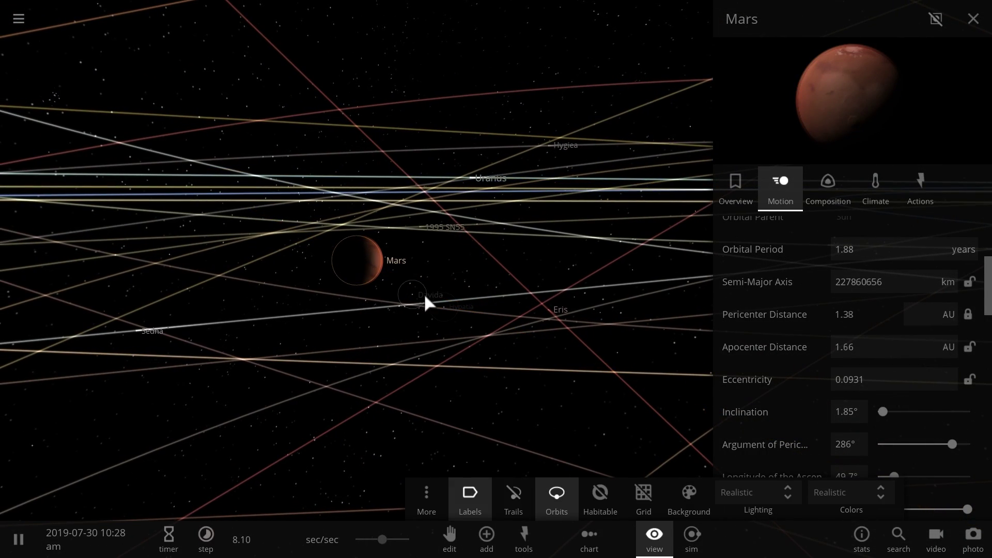
left_click_drag(424, 293, 442, 310)
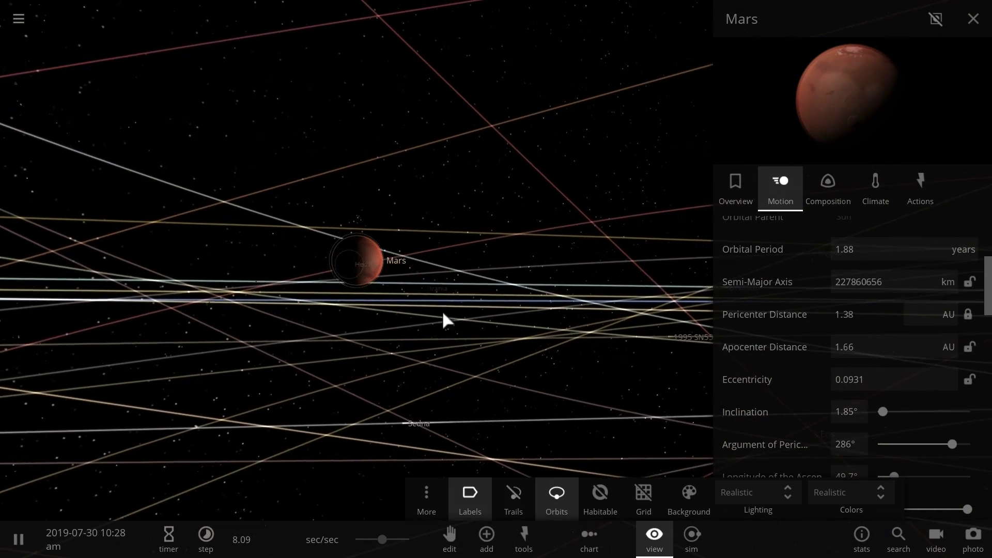
left_click(554, 497)
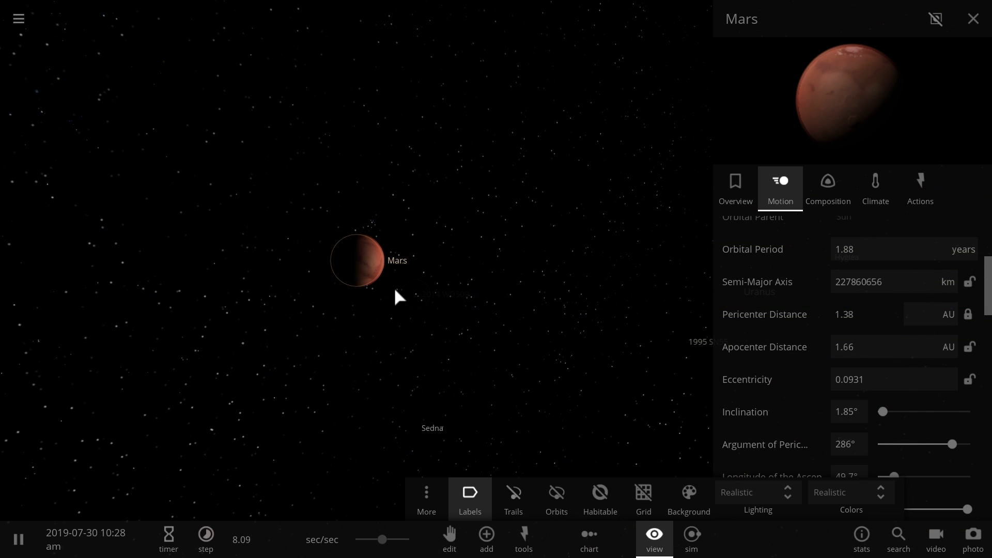
scroll(395, 290, "up", 3)
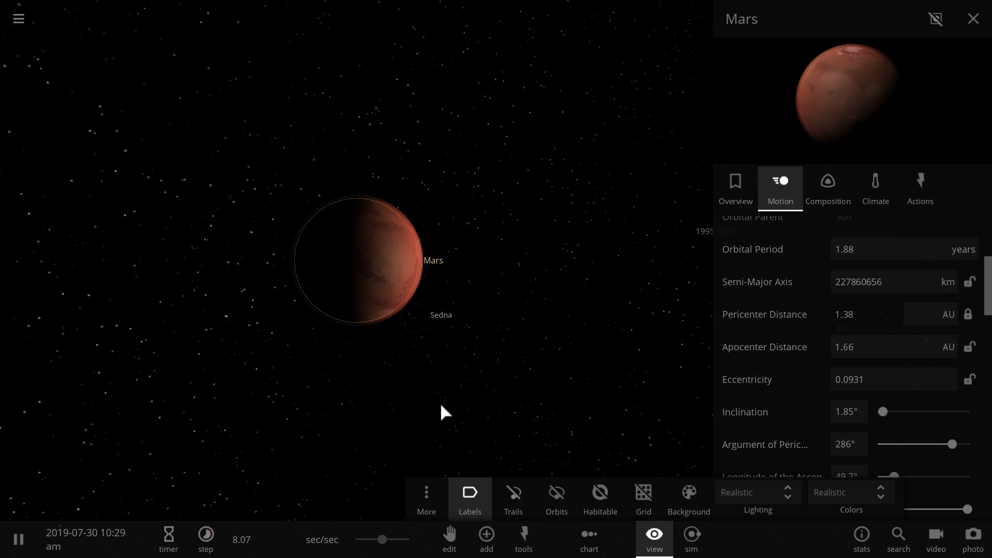
Launch a Ceres object straight at Mars with a launch velocity of 30 km/s.
left_click(487, 540)
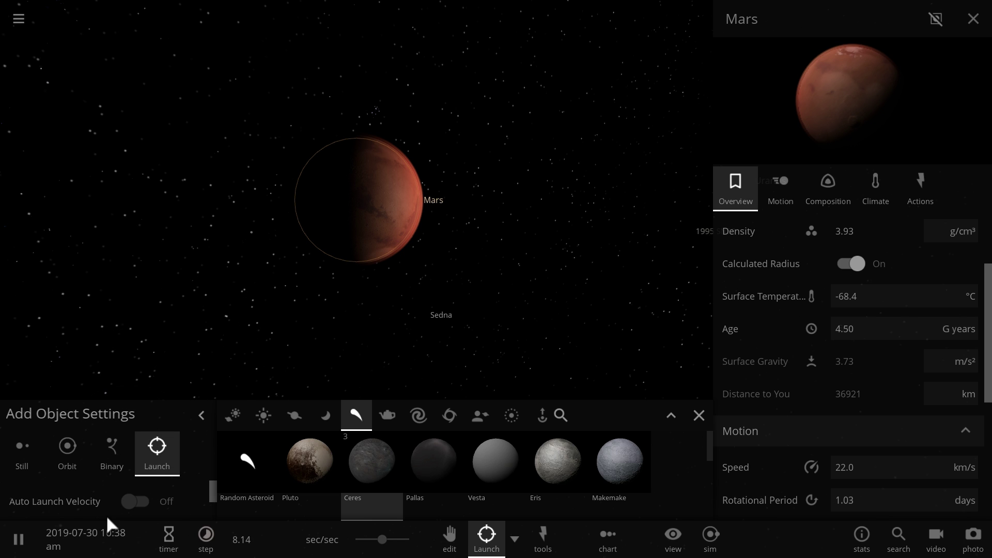
left_click(119, 502)
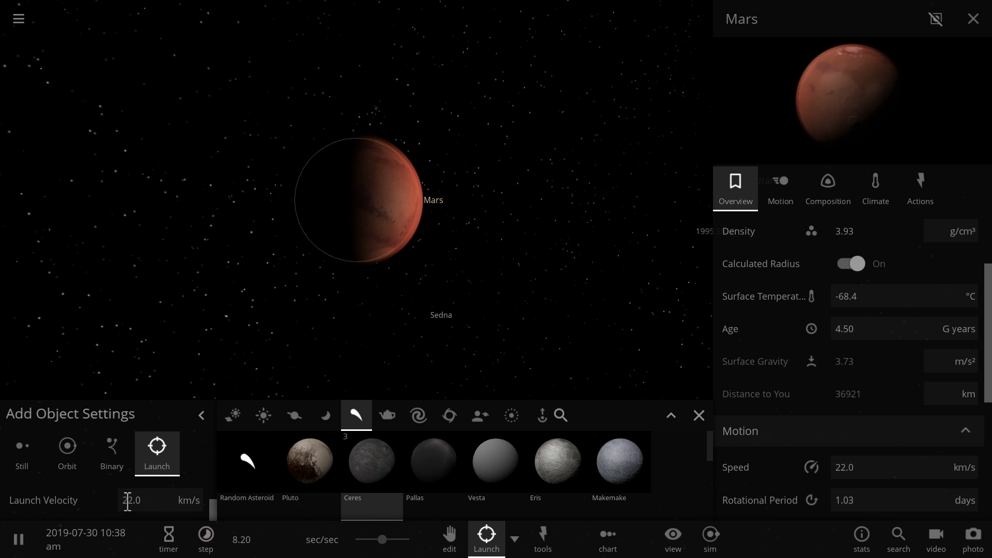
type("30")
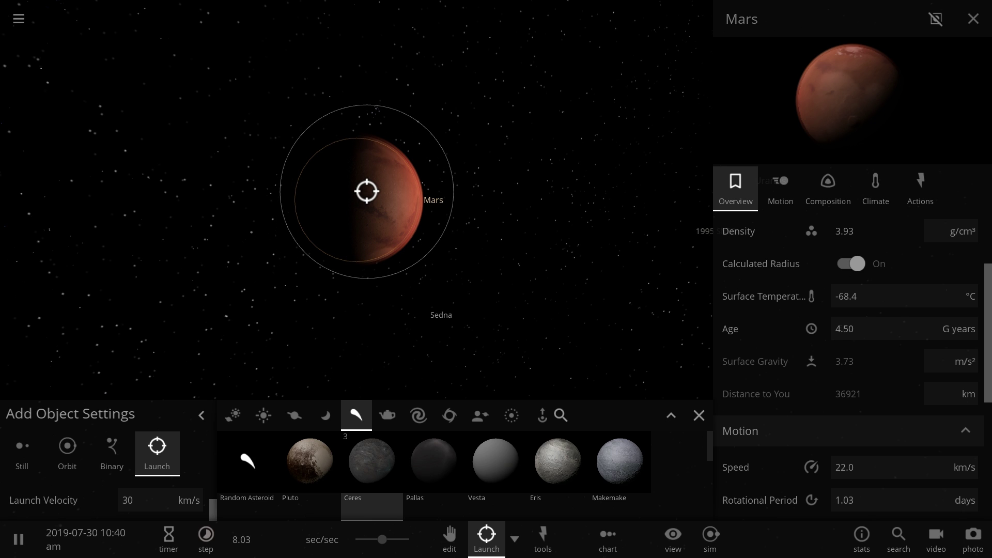
scroll(367, 191, "down", 2)
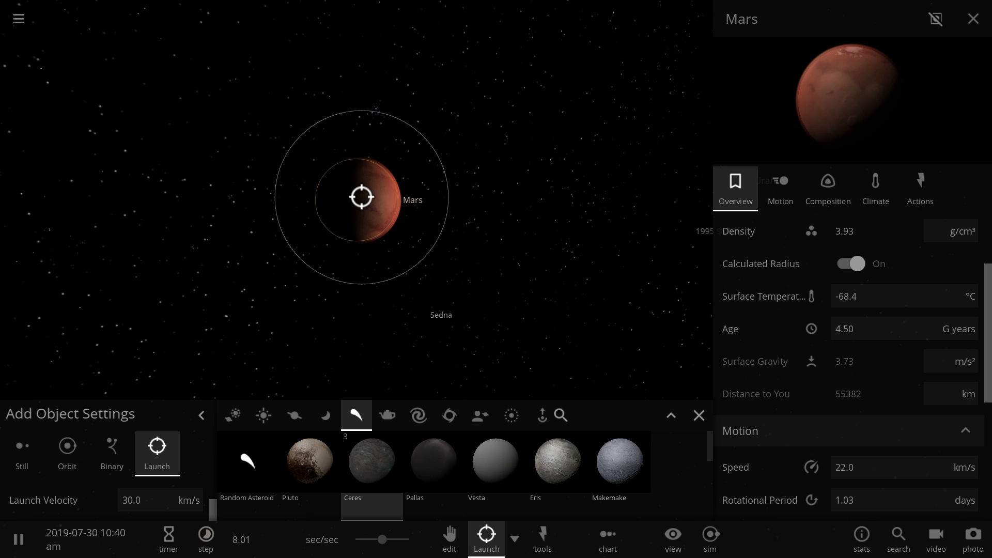
left_click(362, 197)
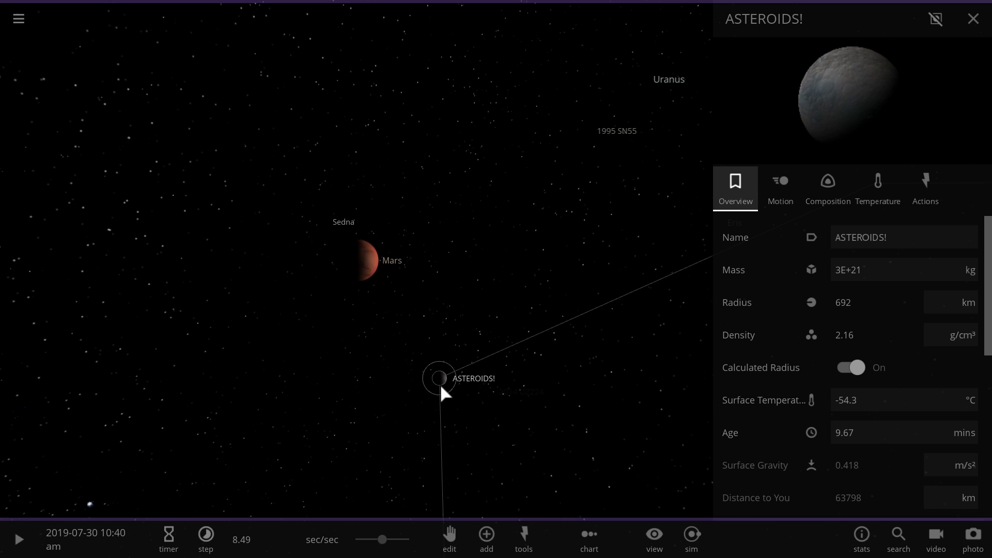
Open the properties of the launched asteroid, view it against Mars, and resume the simulation.
double_click(438, 378)
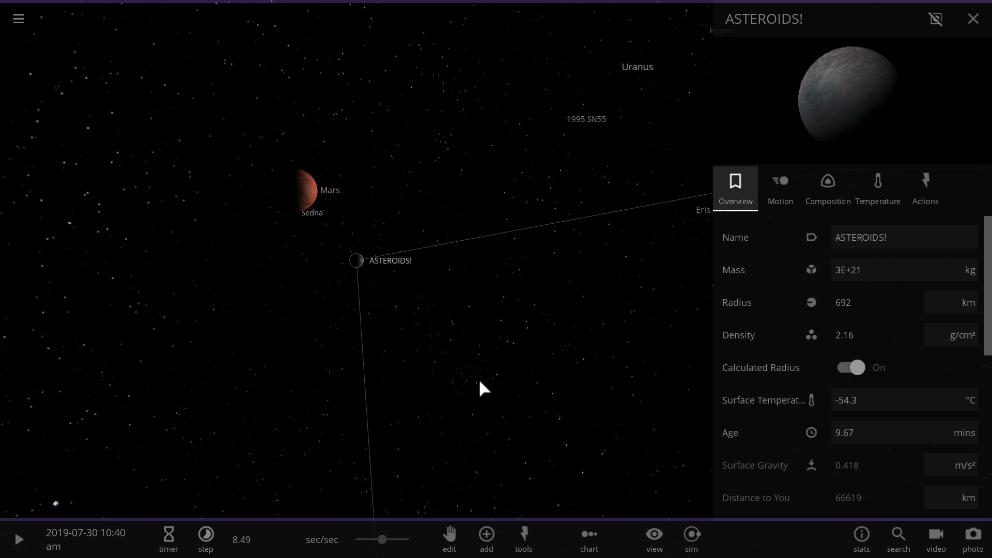
scroll(517, 349, "up", 3)
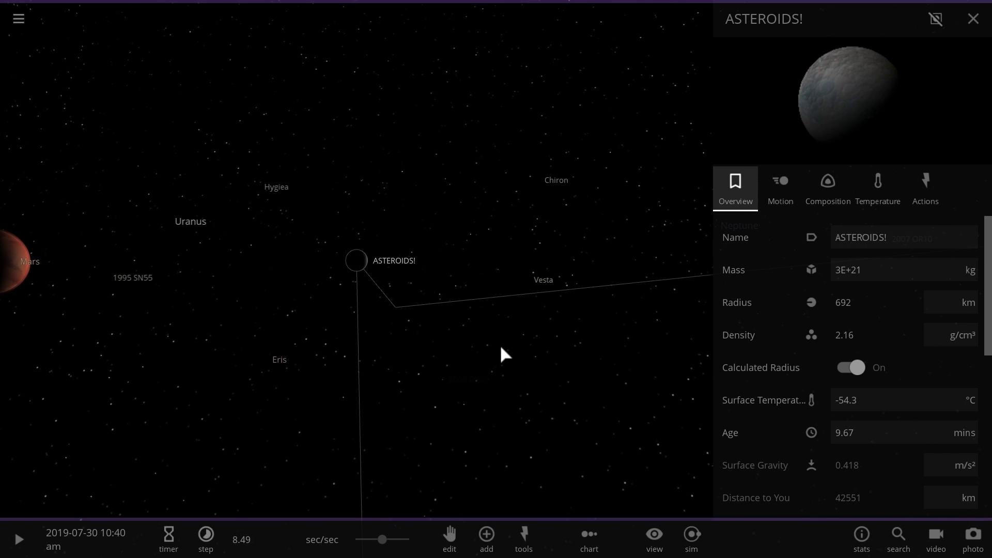
left_click_drag(501, 345, 411, 328)
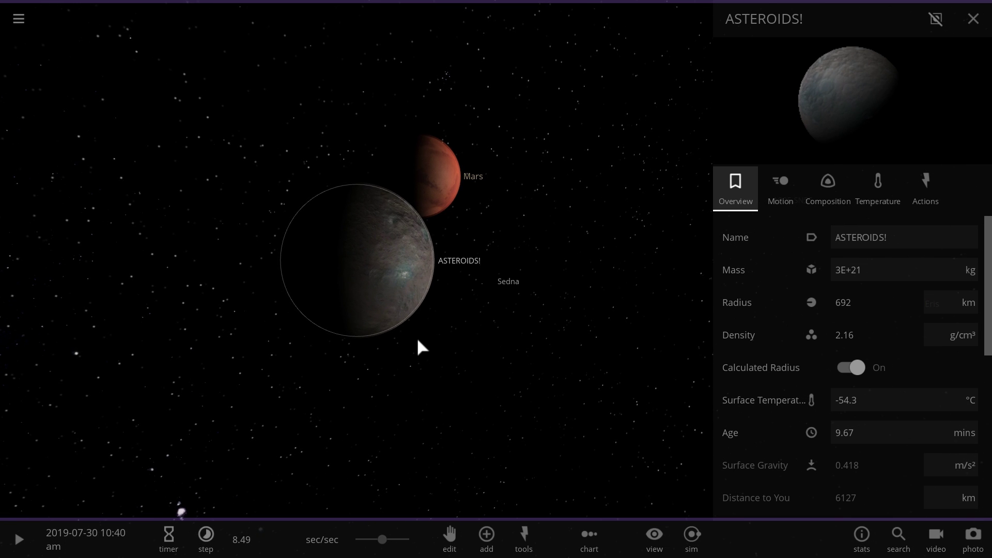
key("space")
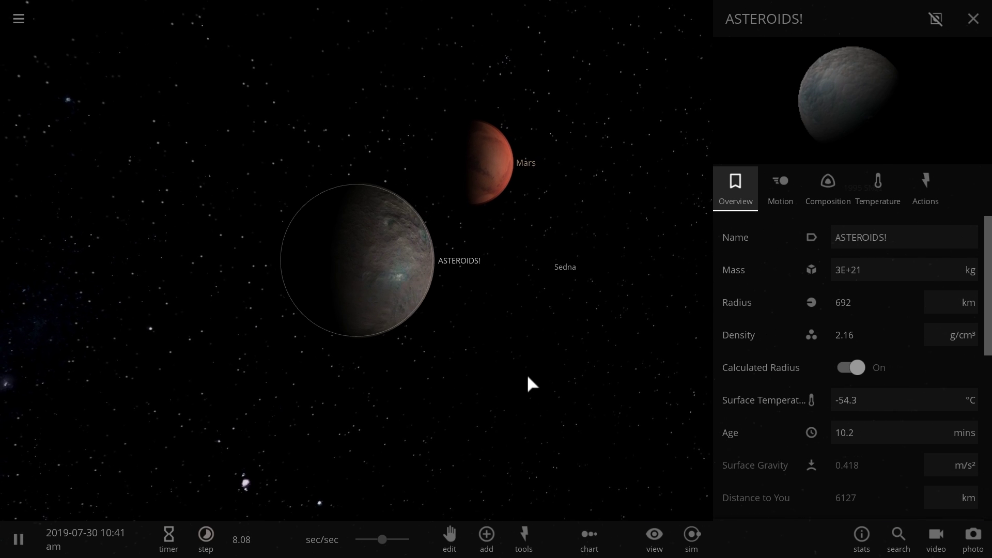
Select Mars and go to its orbital elements among the motion data before the impact.
left_click(474, 171)
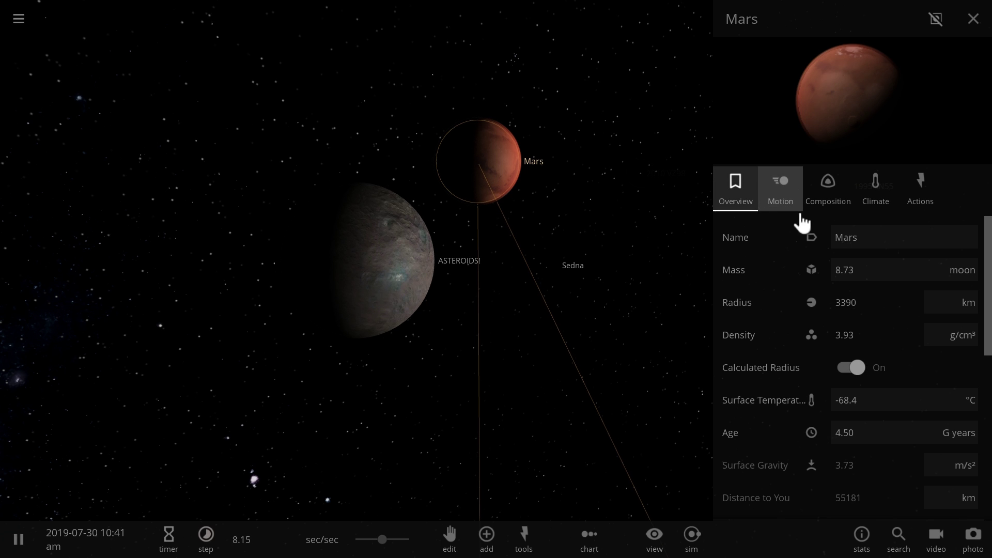
left_click(771, 201)
scroll(862, 295, "down", 6)
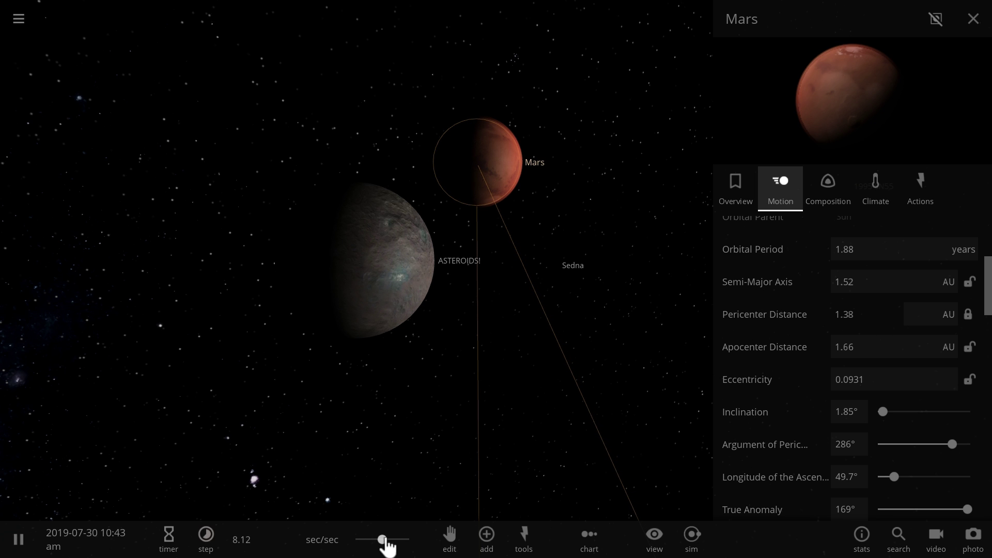
Speed the simulation up to about 1.69 minutes per second and follow the asteroid's approach to Mars.
left_click_drag(384, 539, 388, 540)
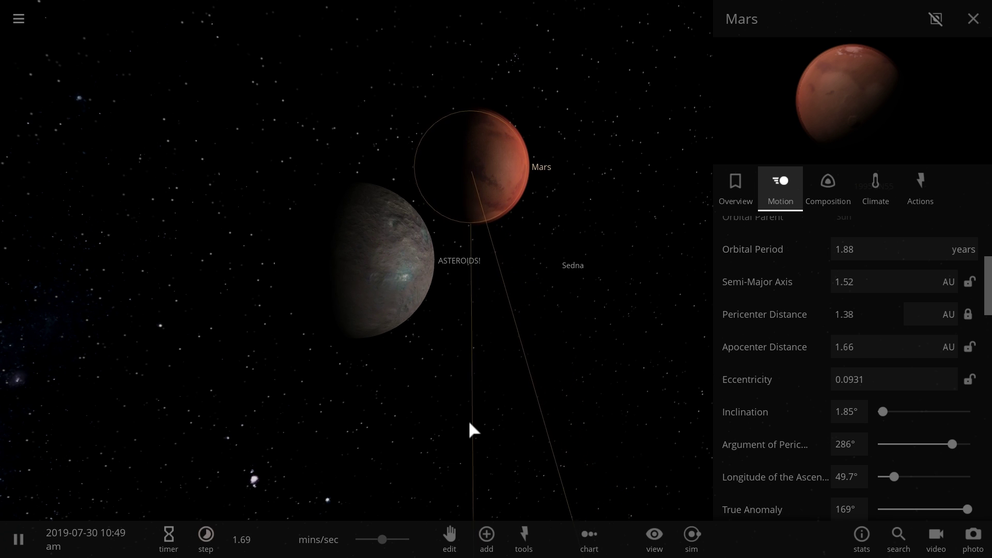
left_click_drag(517, 403, 483, 404)
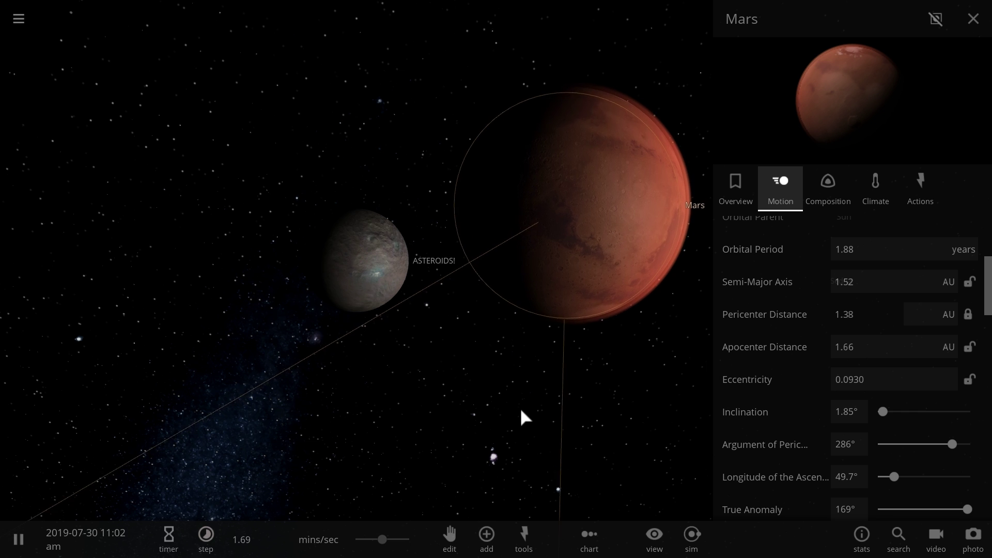
key("space")
key("space")
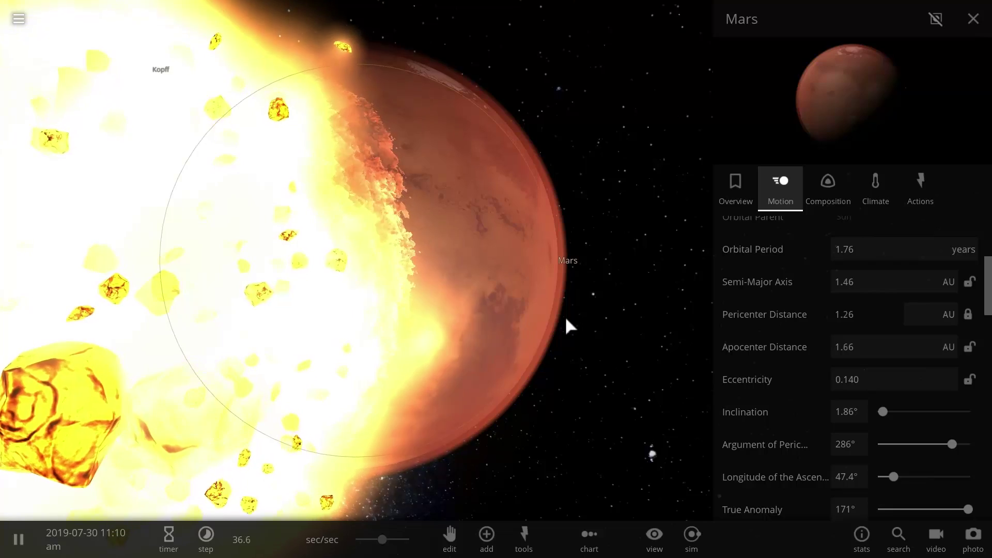
Close the properties of Mars and examine the impact and the debris around the planet from several sides.
scroll(566, 316, "down", 3)
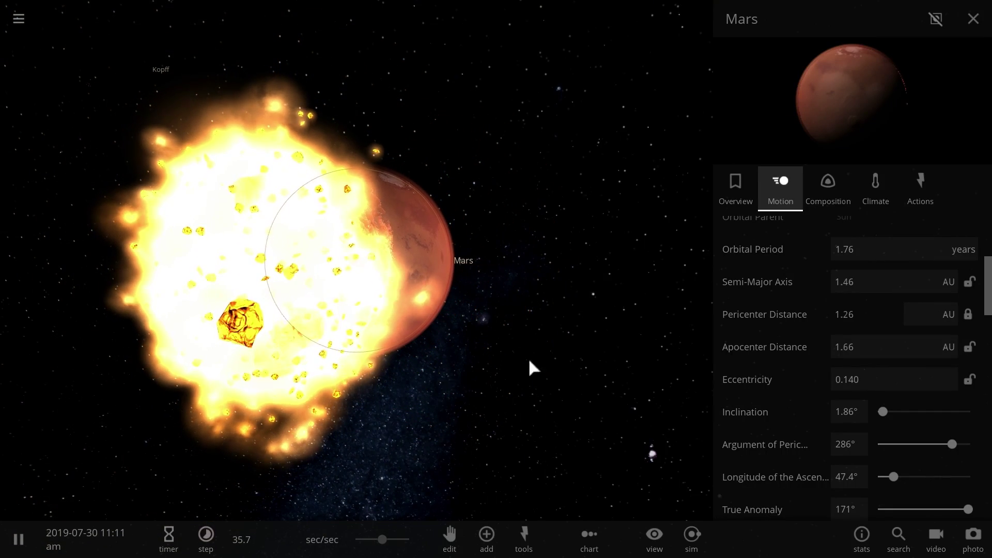
left_click(971, 30)
left_click_drag(866, 266, 785, 263)
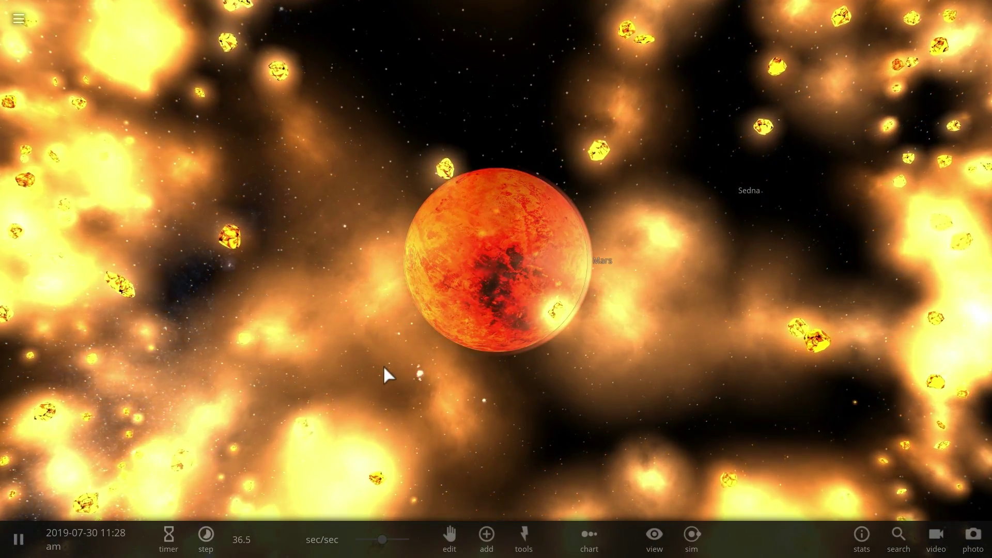
scroll(430, 361, "down", 3)
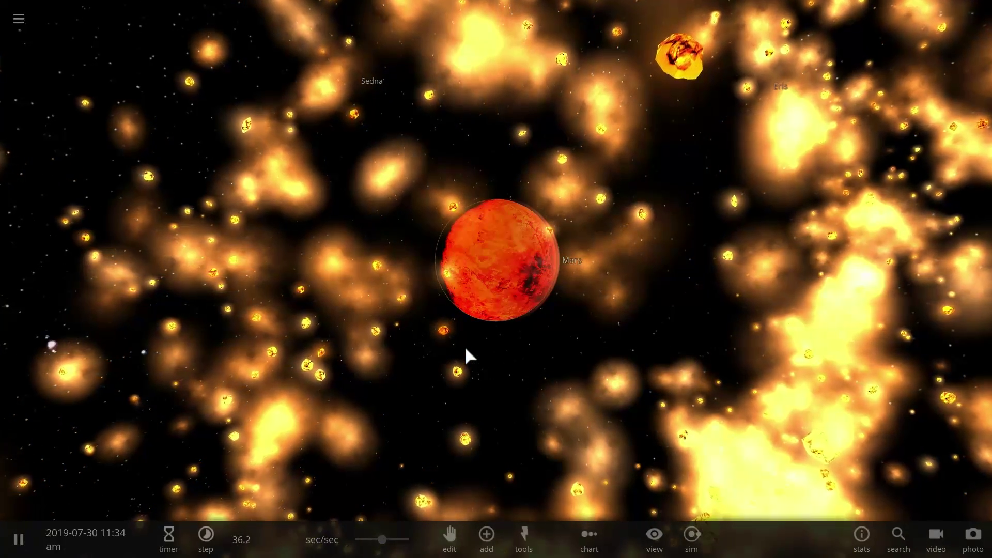
scroll(507, 355, "down", 5)
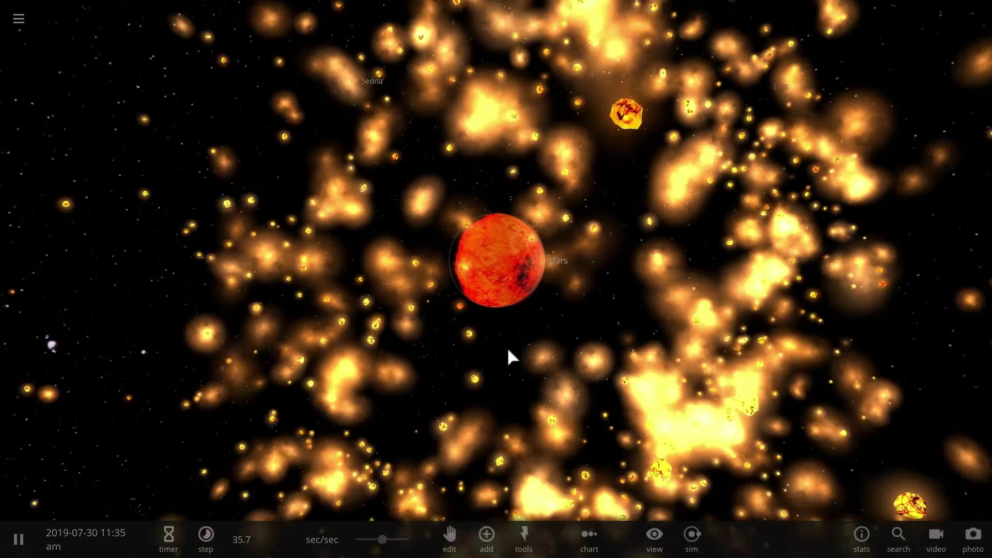
left_click_drag(487, 422, 569, 410)
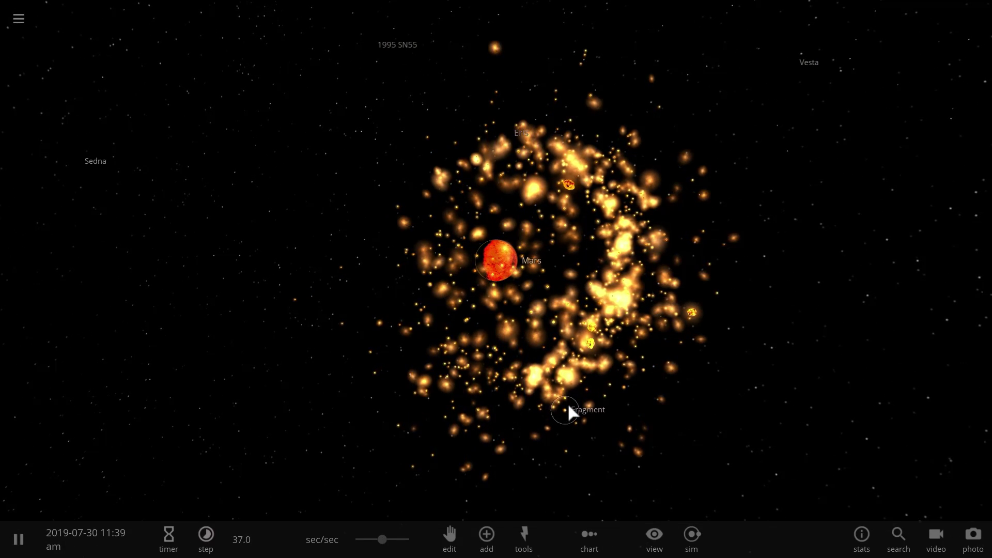
scroll(551, 361, "up", 10)
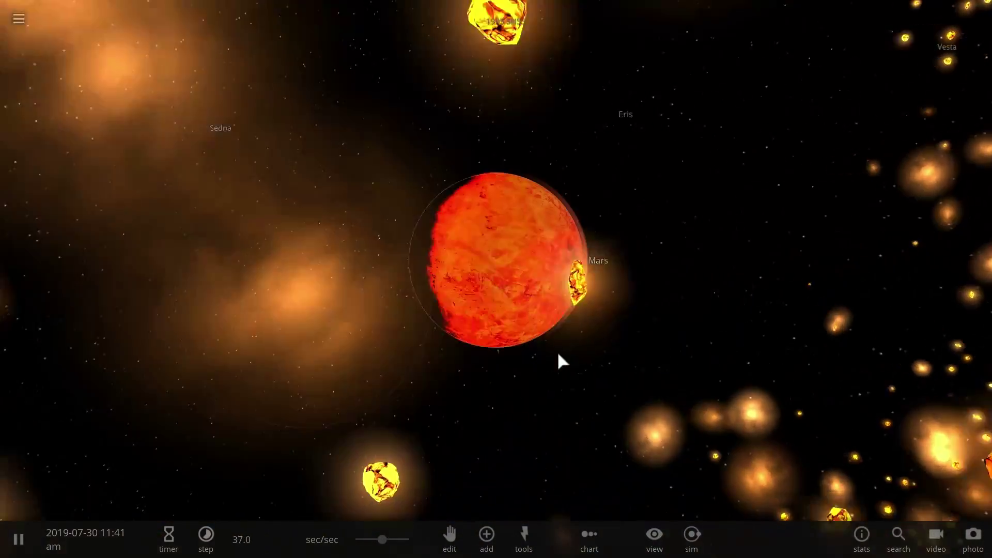
left_click_drag(558, 354, 507, 338)
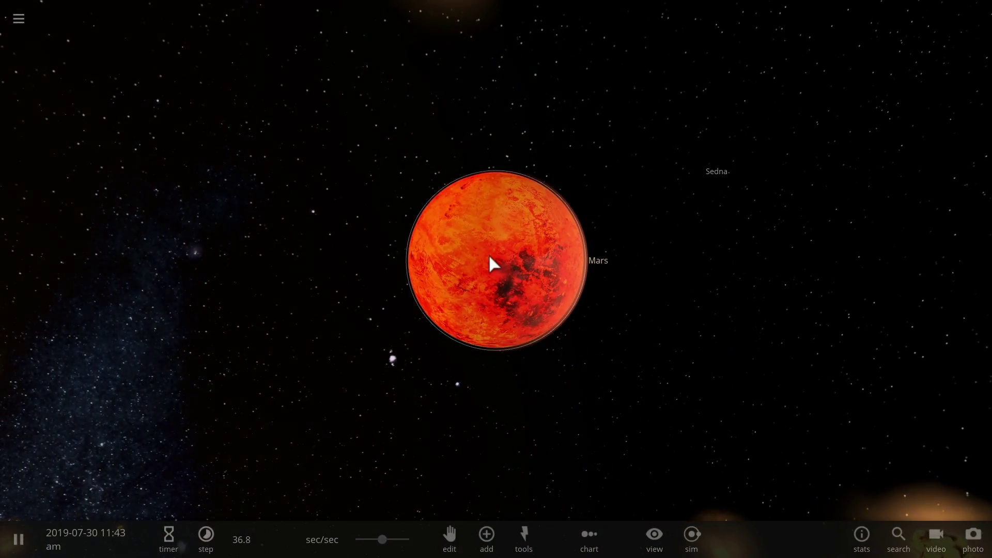
Select the molten Mars and turn the orbit lines back on to view its path around the Sun.
left_click(493, 265)
left_click_drag(642, 275, 433, 269)
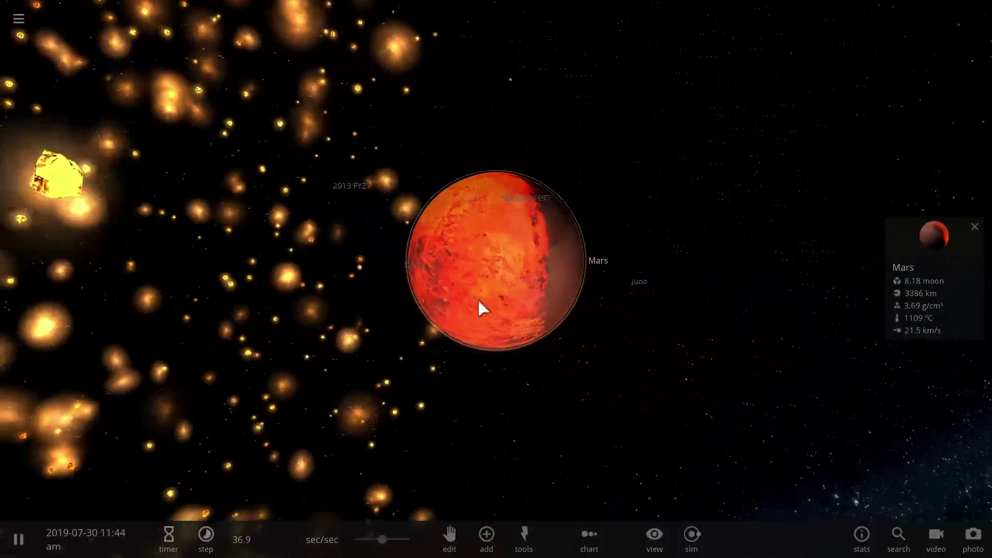
scroll(498, 309, "down", 6)
scroll(523, 374, "down", 8)
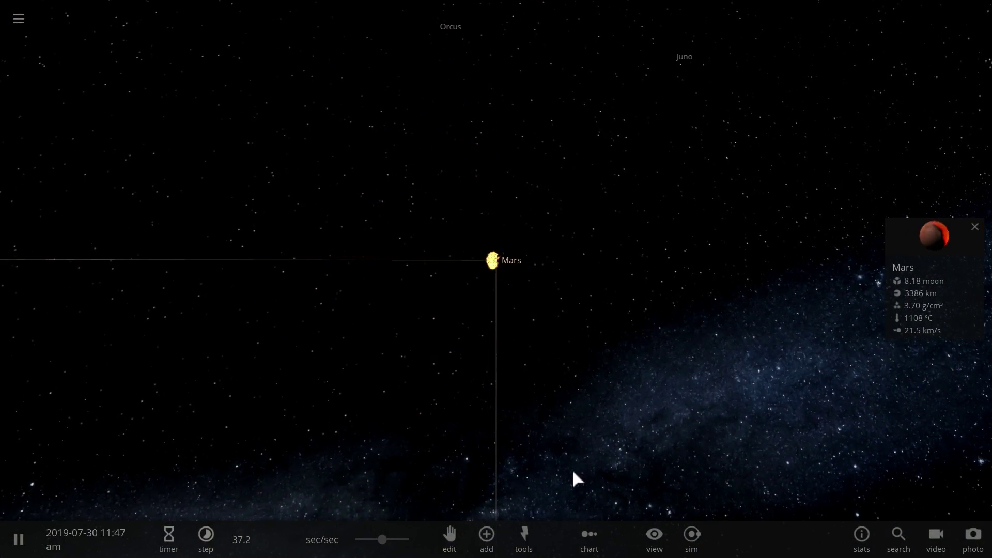
left_click(653, 548)
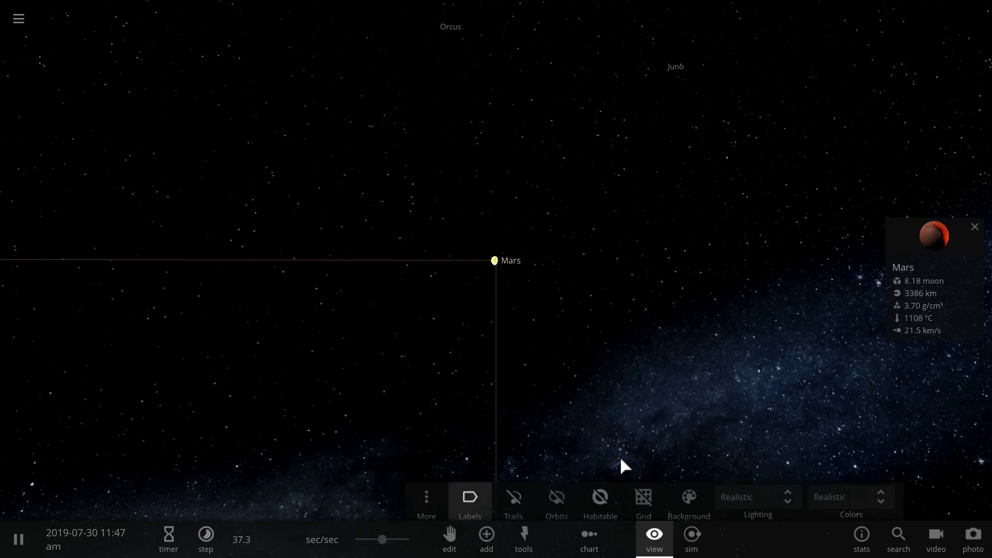
left_click(555, 504)
scroll(548, 414, "down", 5)
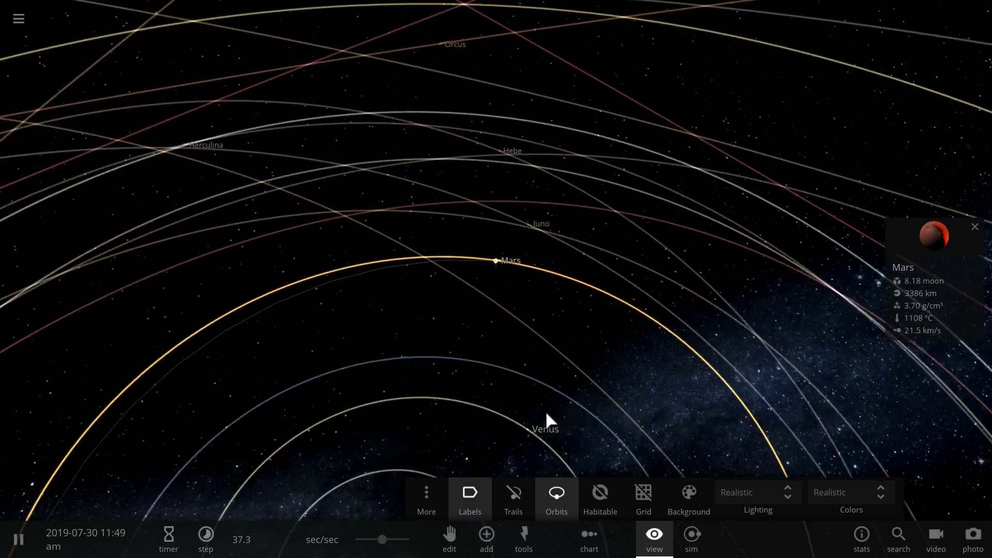
left_click_drag(545, 411, 352, 393)
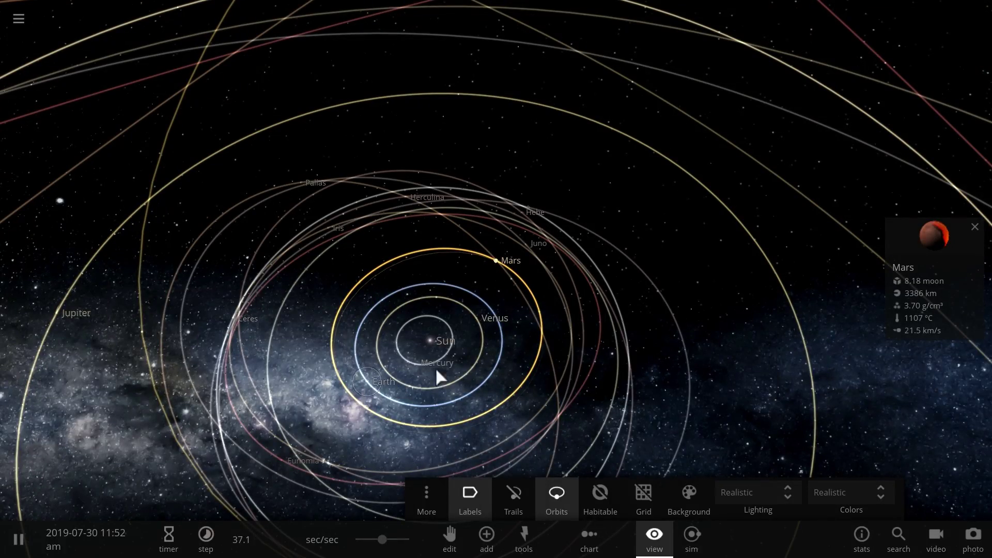
Reopen the properties of Mars and check its post-impact orbital elements, with the semi-major axis in km.
scroll(493, 294, "up", 6)
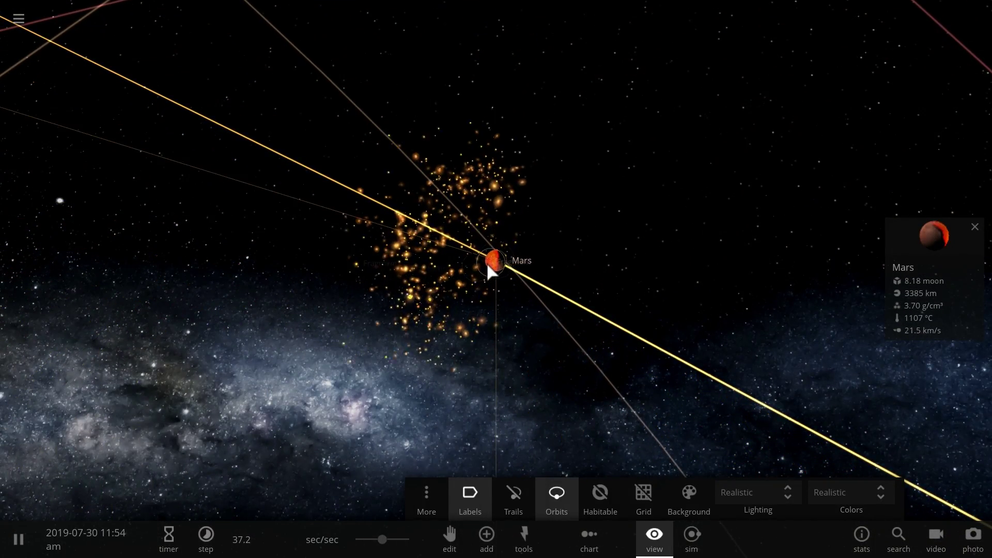
left_click(923, 231)
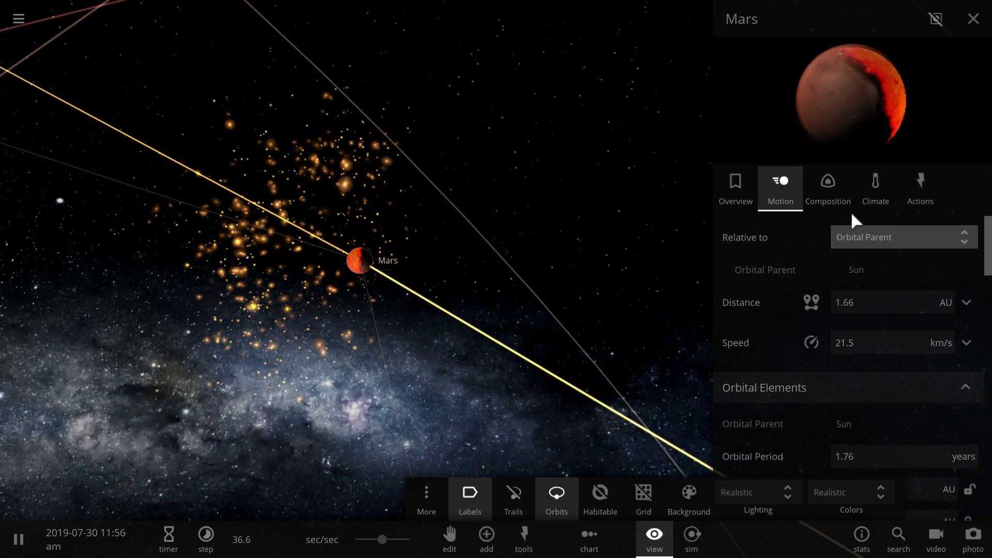
scroll(877, 311, "down", 5)
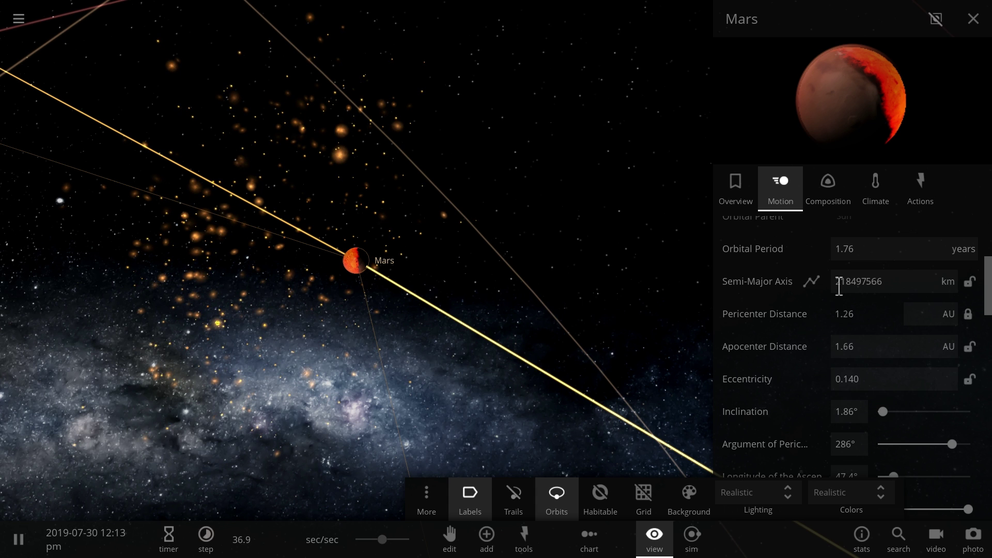
Compare the semi-major axis, apocenter distance, eccentricity and pericenter distance of Mars, and view the planet and orbit lines from several sides.
mouse_move(839, 288)
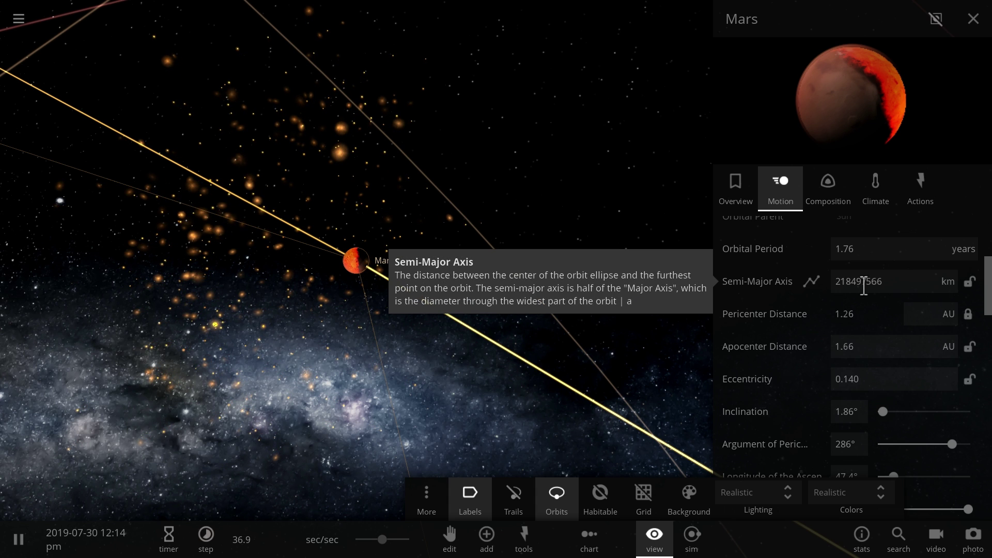
mouse_move(888, 304)
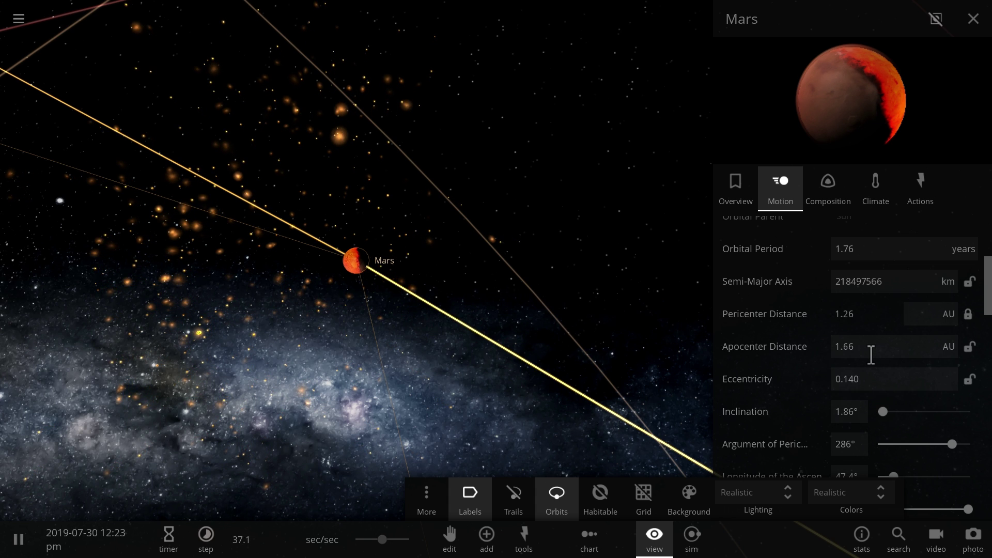
mouse_move(871, 355)
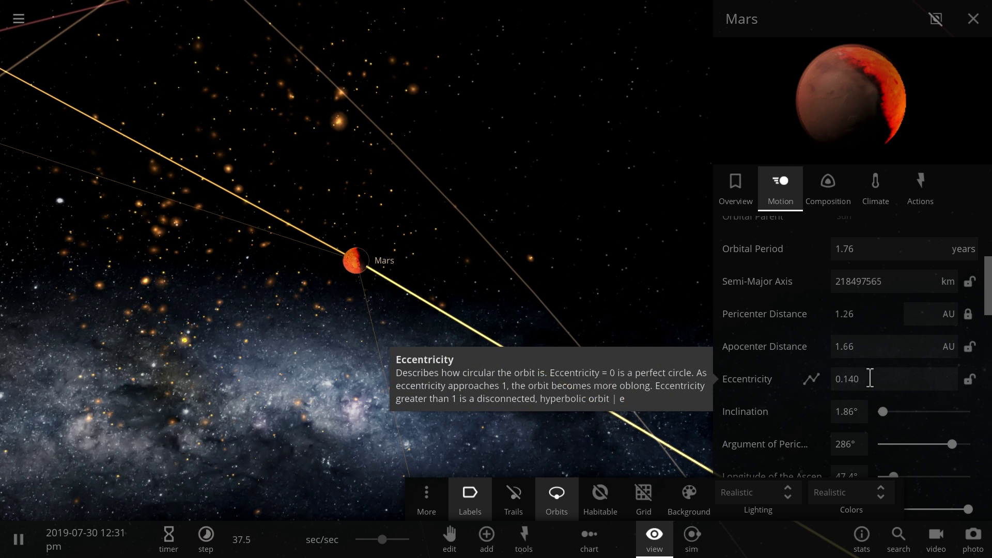
mouse_move(787, 311)
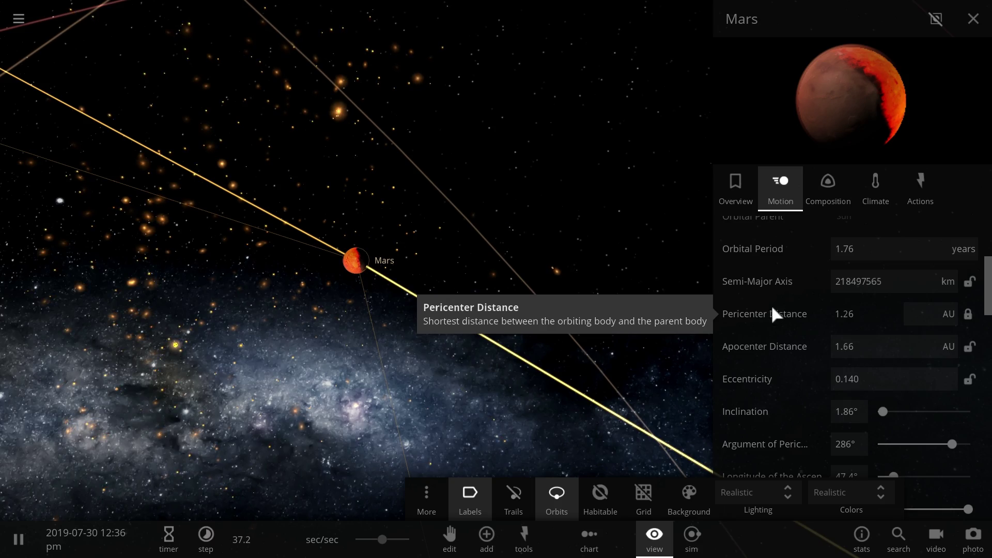
left_click_drag(543, 288, 399, 235)
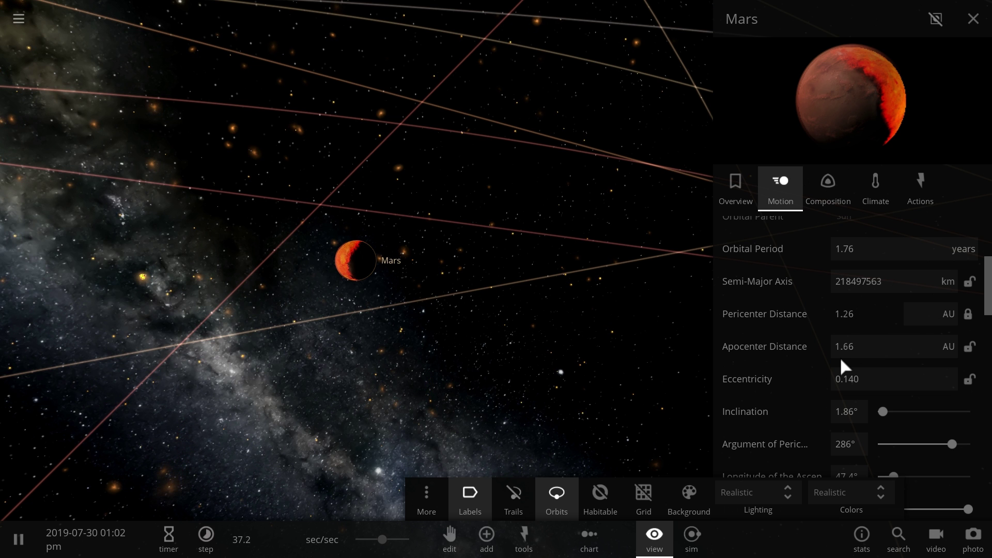
left_click_drag(462, 339, 558, 330)
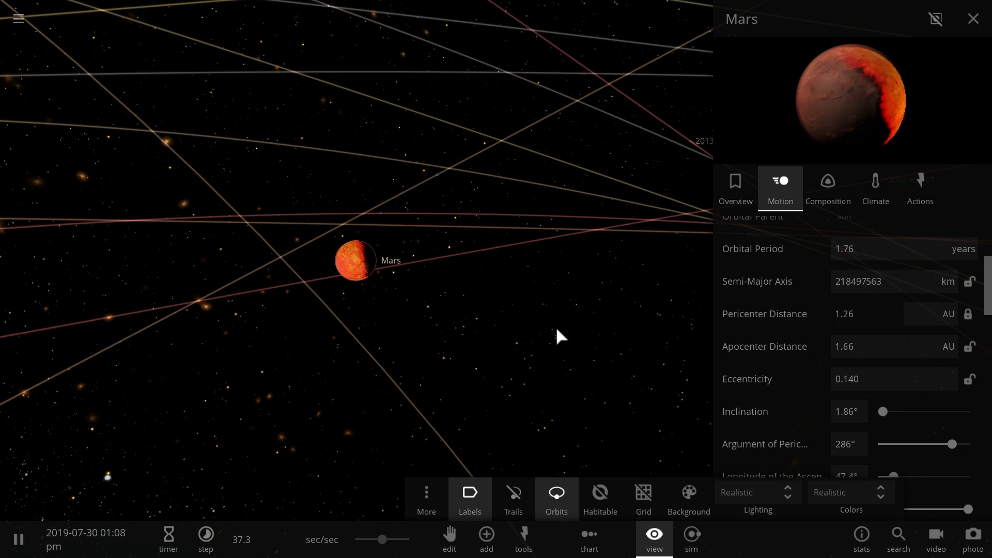
left_click_drag(467, 356, 436, 340)
scroll(411, 298, "up", 3)
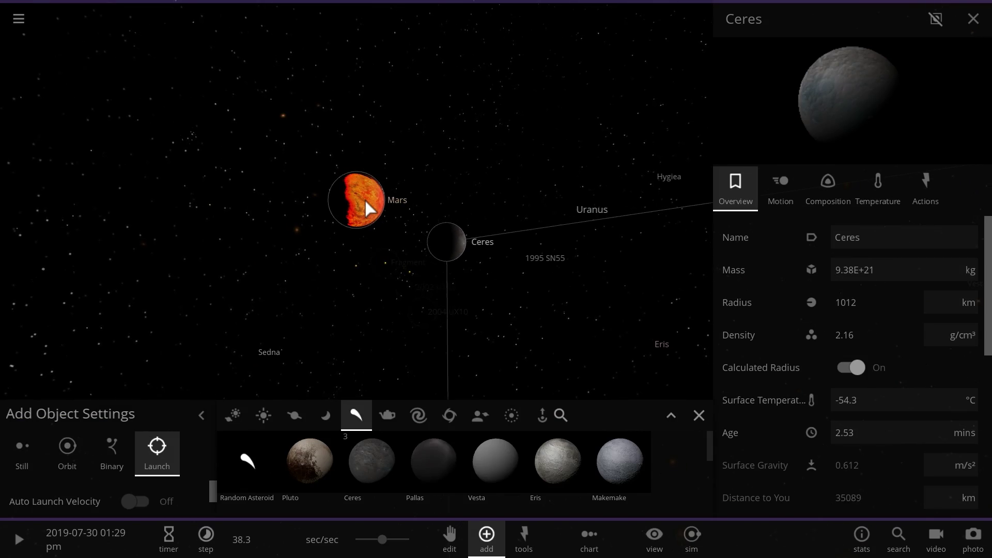
Select the molten Mars and check its material composition with the newly added Ceres in view.
left_click(365, 200)
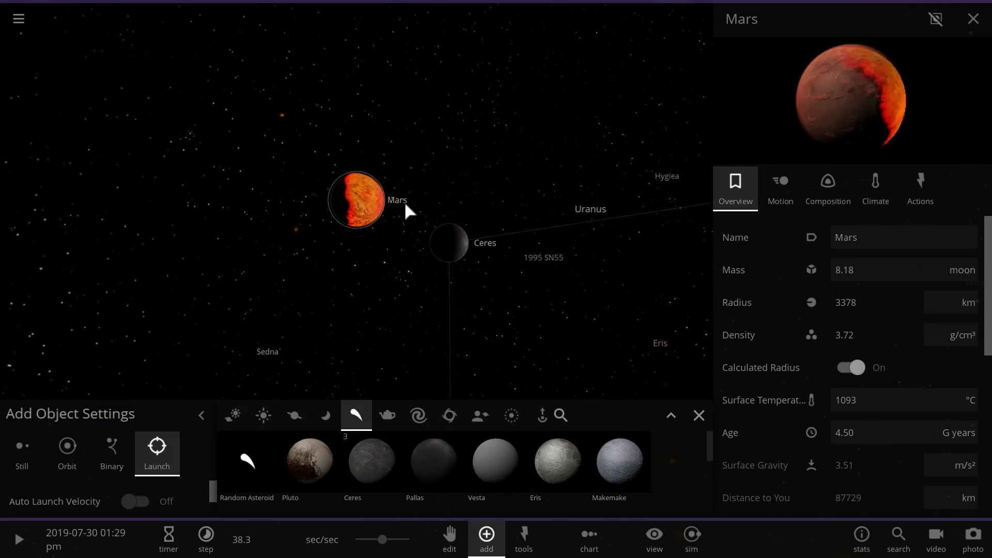
left_click(828, 196)
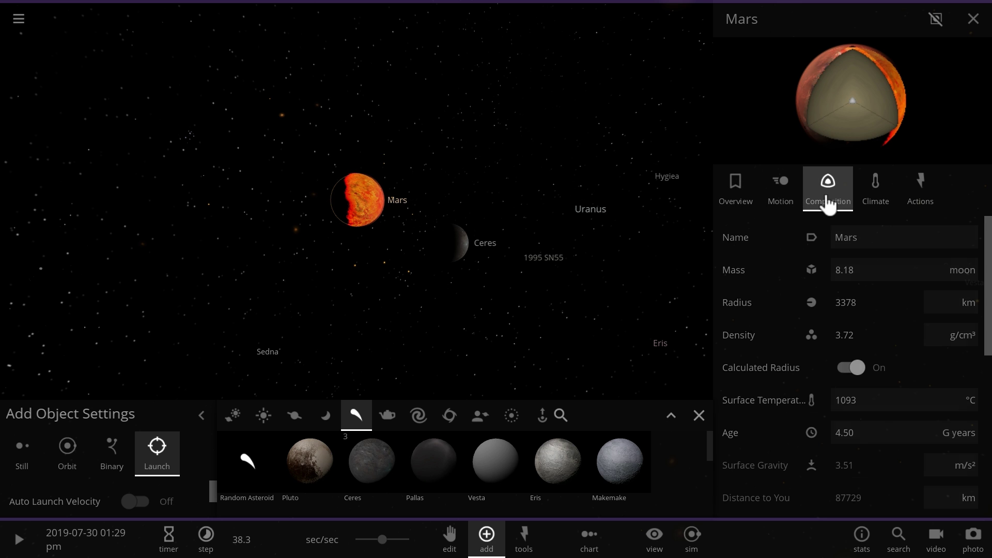
right_click_drag(577, 222, 476, 322)
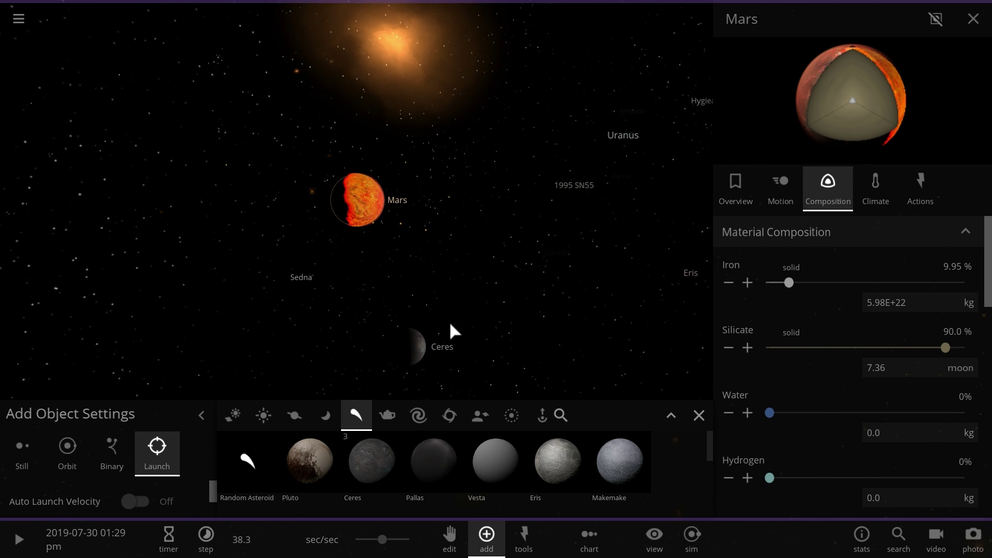
Resume the simulation, speed it up to about 1 minute per second, and bring up the orbital elements of Mars.
key("space")
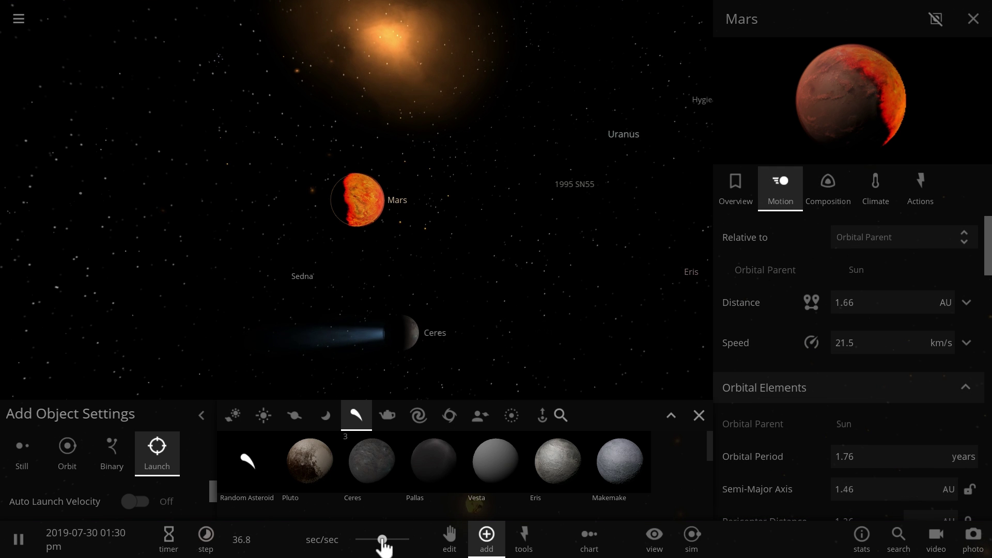
left_click_drag(383, 540, 389, 542)
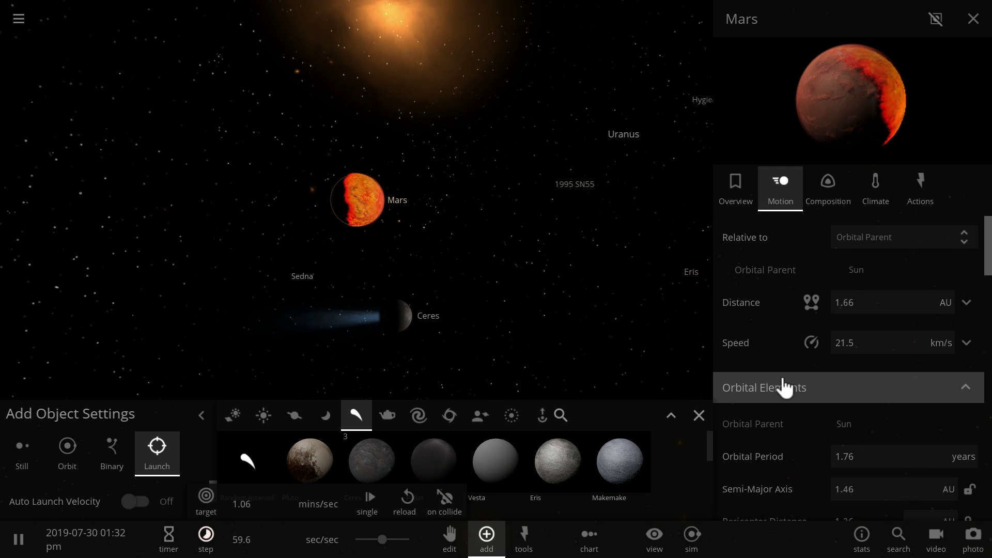
scroll(783, 371, "down", 4)
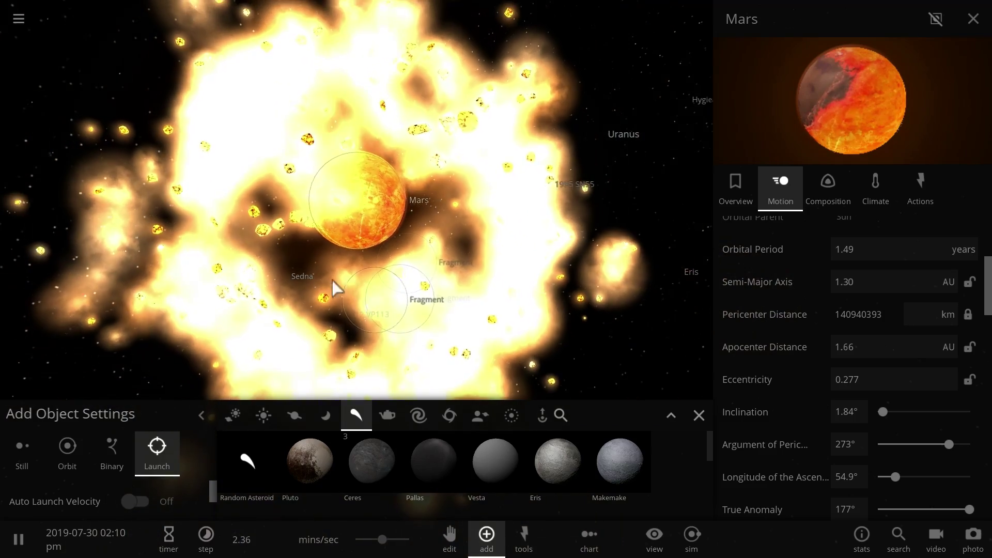
Examine the impact debris around Mars from several sides and survey the planet's position relative to the Sun.
right_click_drag(316, 279, 414, 274)
right_click_drag(318, 274, 486, 253)
scroll(341, 256, "up", 2)
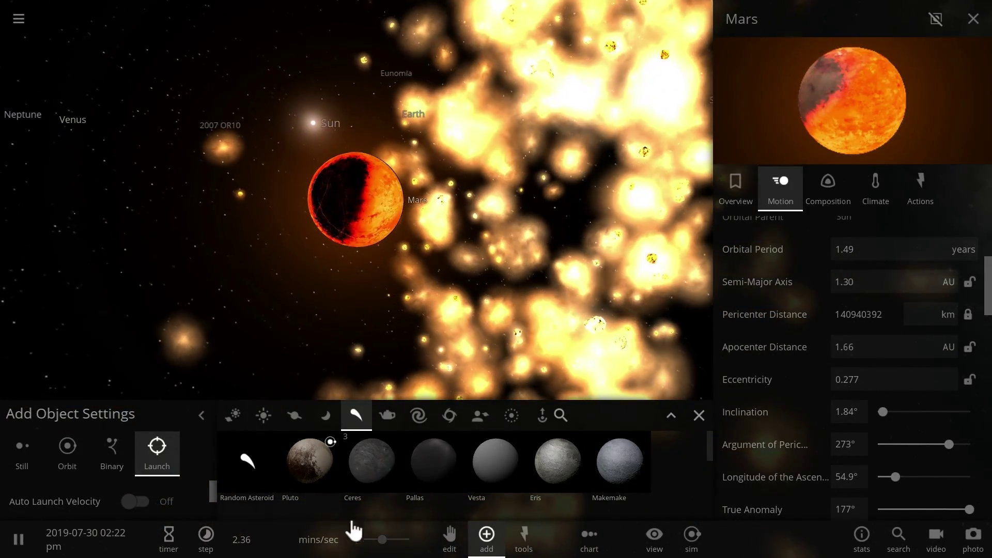
right_click_drag(269, 345, 325, 327)
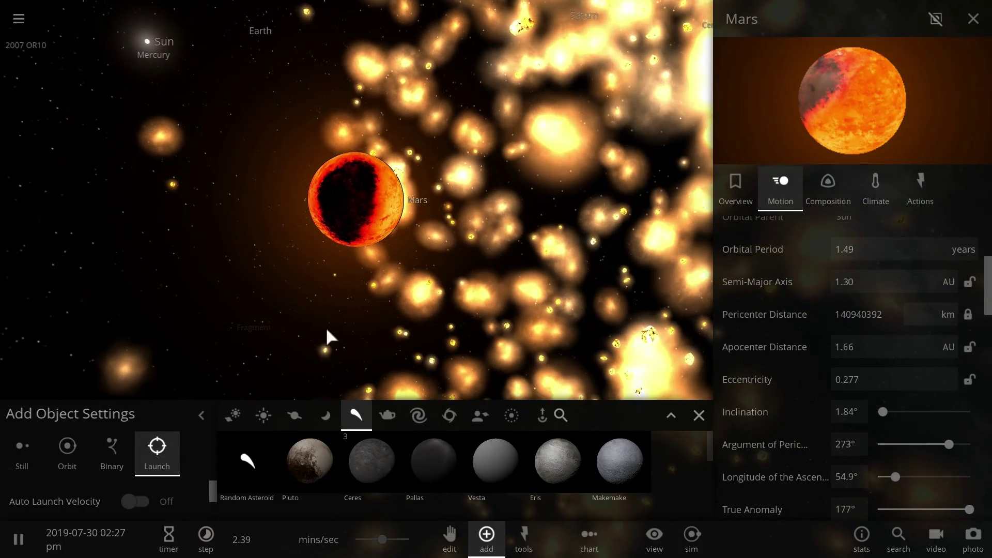
scroll(369, 279, "down", 4)
scroll(336, 277, "down", 5)
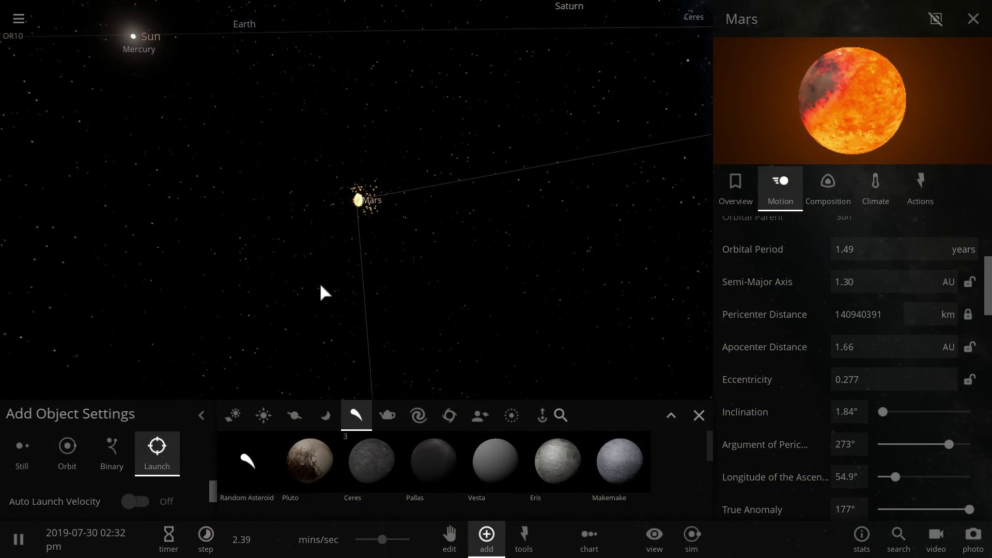
right_click_drag(321, 286, 213, 265)
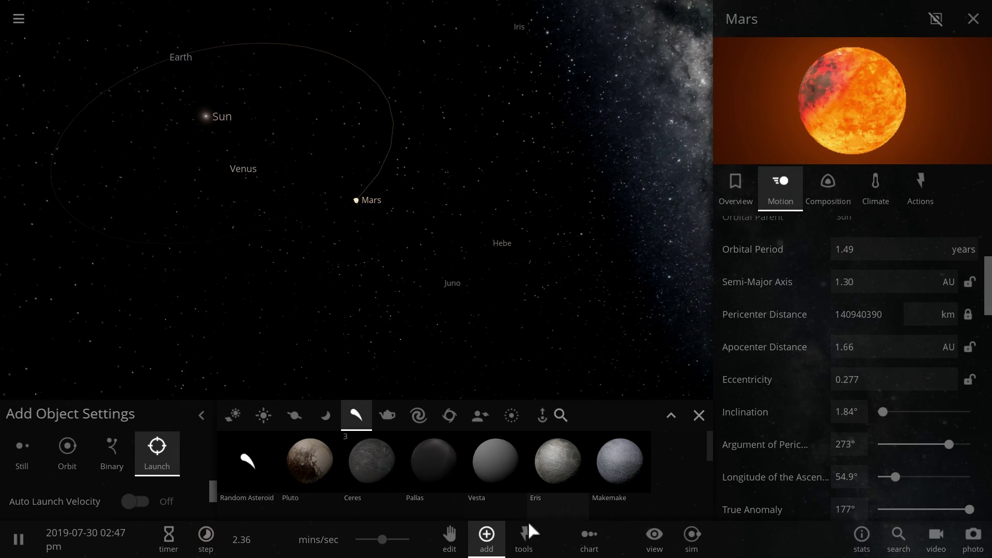
Show the orbit lines, run the simulation at about 29 days per second to follow Mars around the Sun, and pause it.
left_click(657, 542)
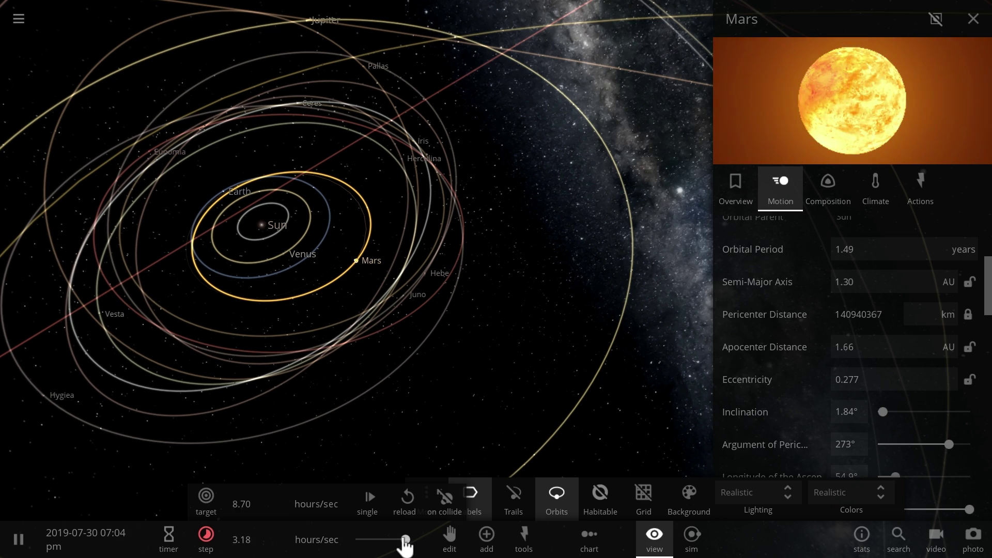
left_click_drag(405, 542, 405, 541)
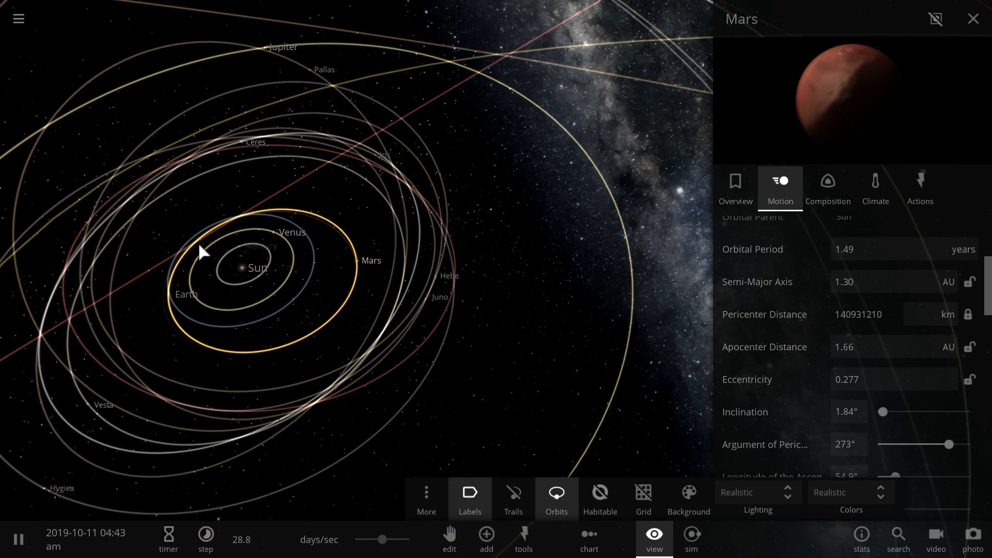
left_click_drag(221, 289, 260, 333)
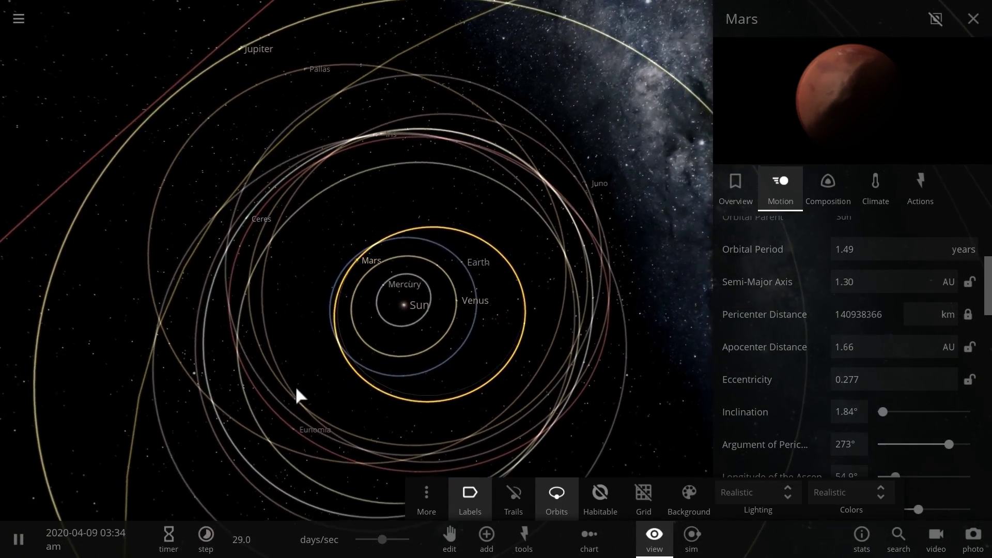
key("space")
scroll(318, 352, "up", 5)
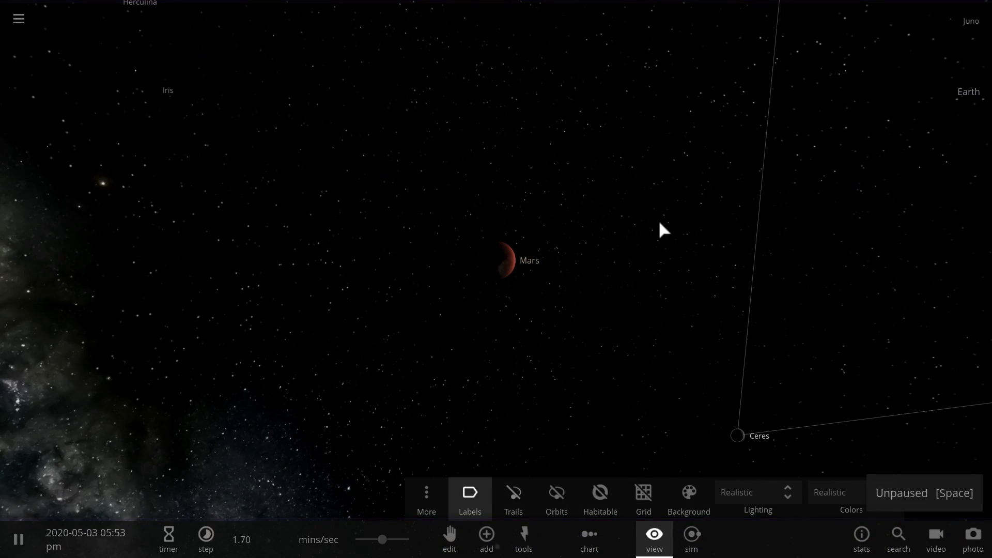
Follow another Ceres toward Mars and examine the impact and a fragment from several sides.
left_click_drag(629, 248, 563, 257)
scroll(618, 245, "up", 3)
scroll(579, 257, "up", 3)
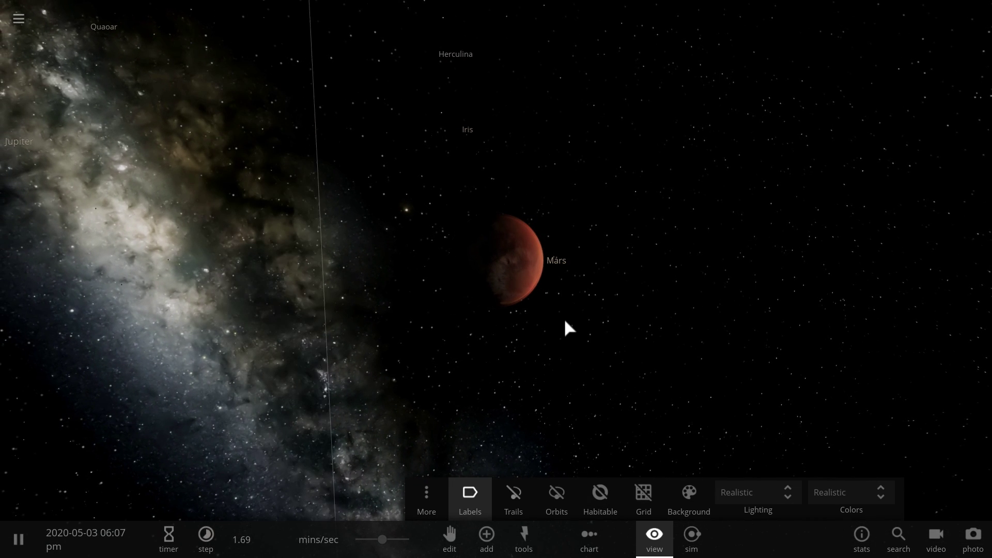
scroll(586, 343, "down", 3)
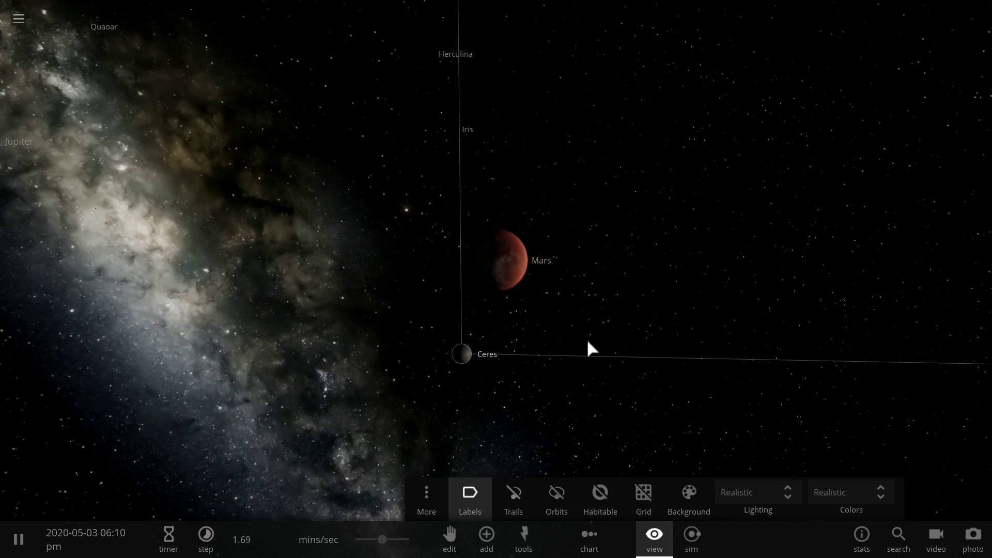
scroll(588, 340, "up", 1)
scroll(588, 343, "up", 3)
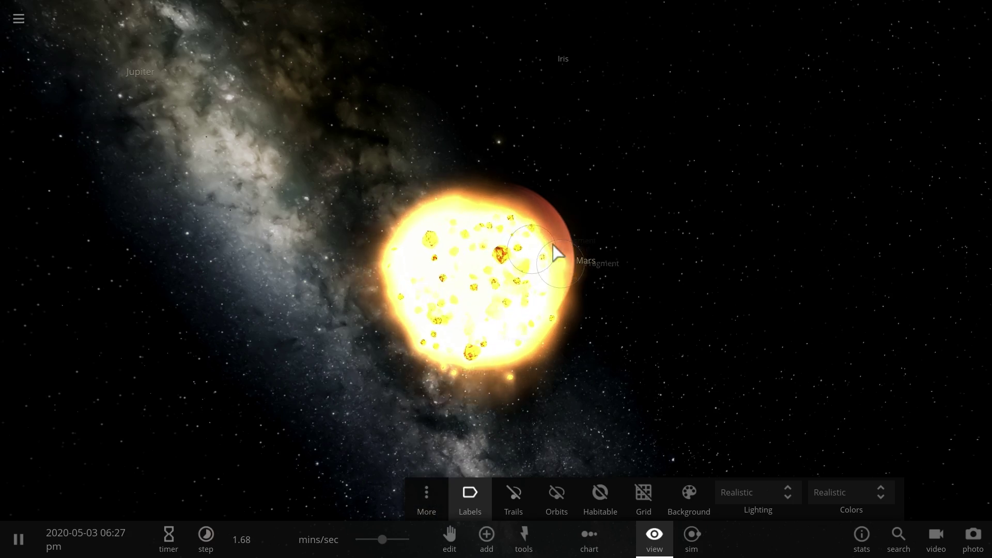
left_click(515, 266)
left_click_drag(516, 266, 667, 293)
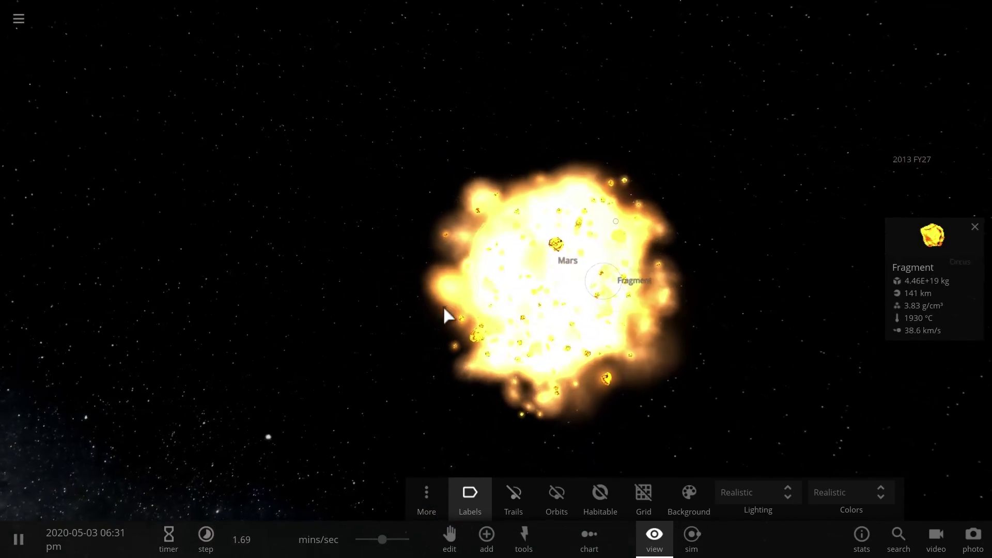
left_click_drag(443, 306, 594, 326)
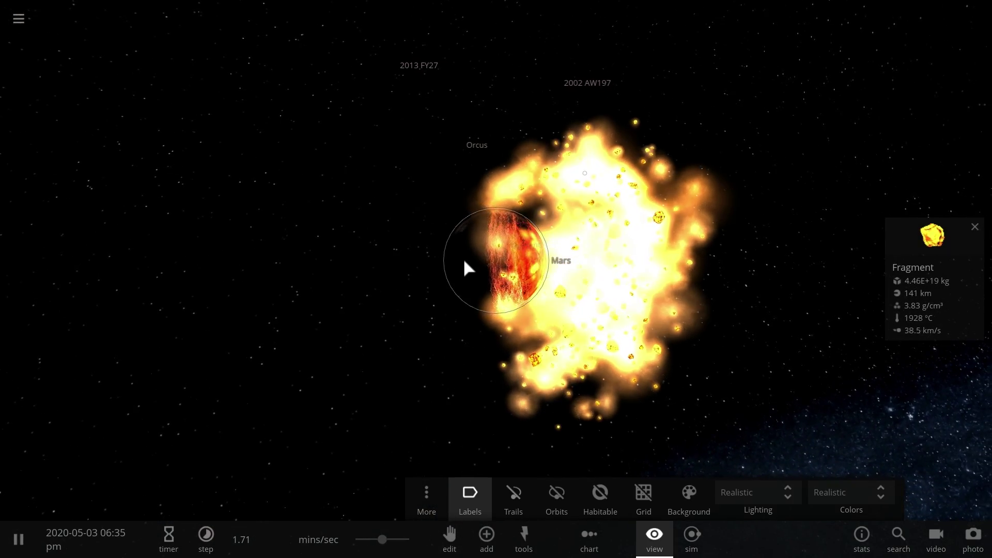
Select the freshly hit Mars, open its full properties and check its speed and orbital elements.
left_click(470, 267)
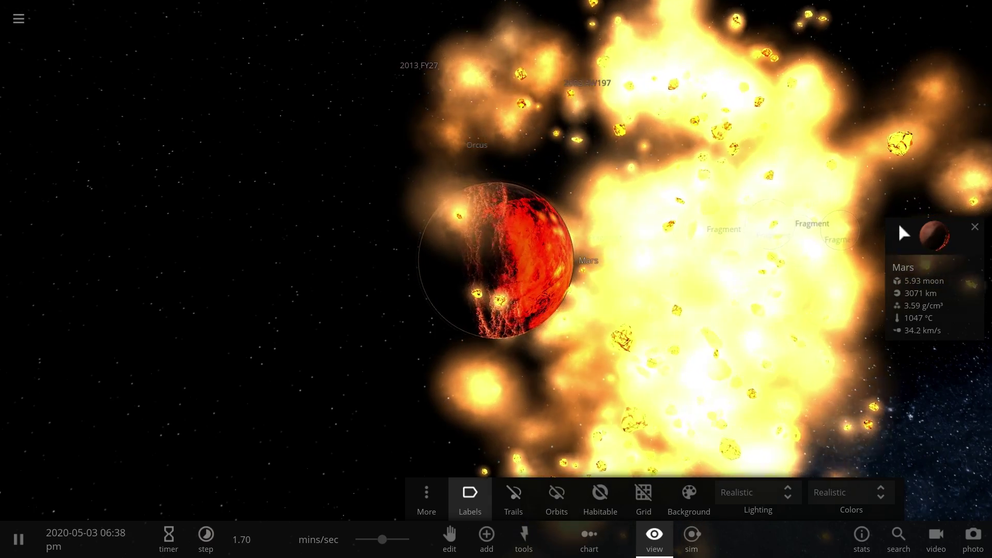
left_click(908, 239)
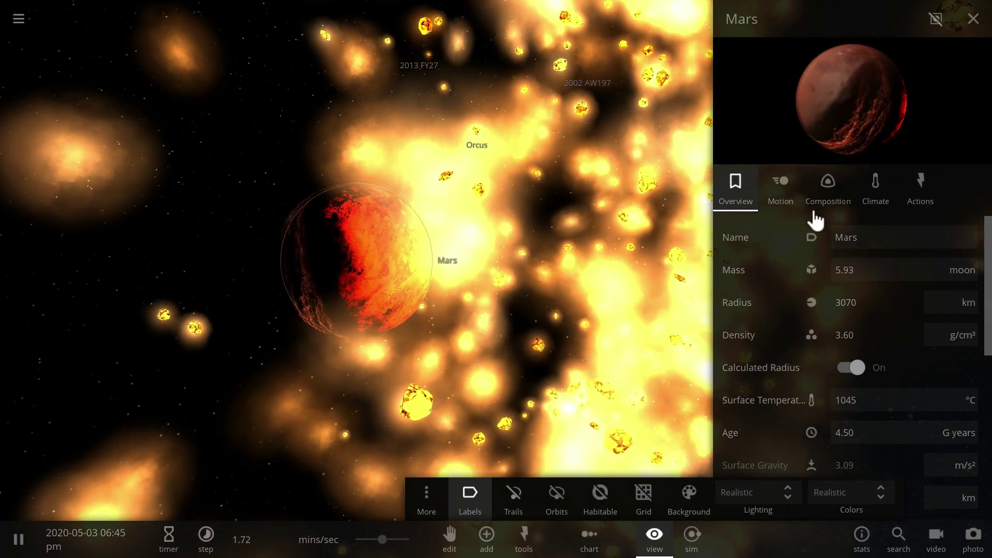
left_click(780, 190)
scroll(835, 297, "down", 3)
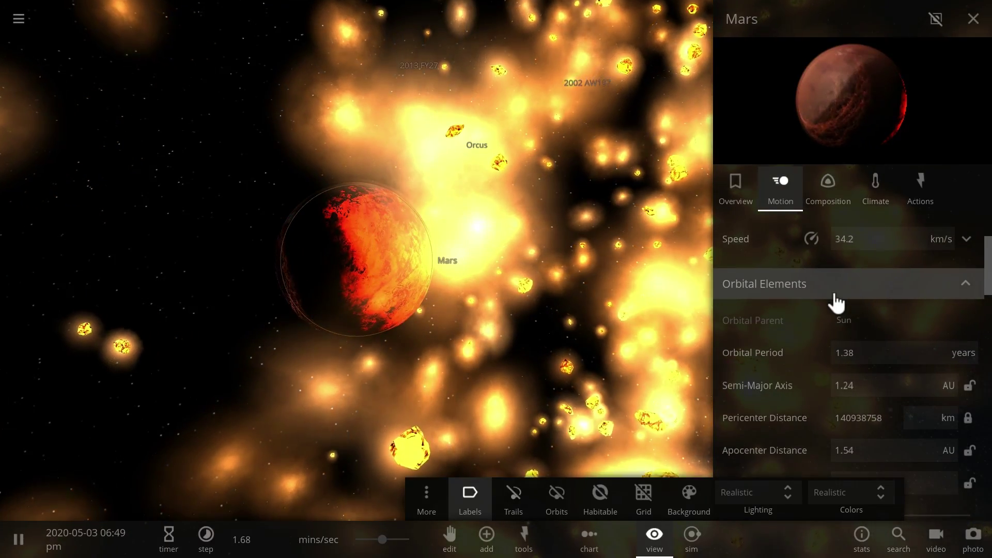
scroll(836, 302, "down", 3)
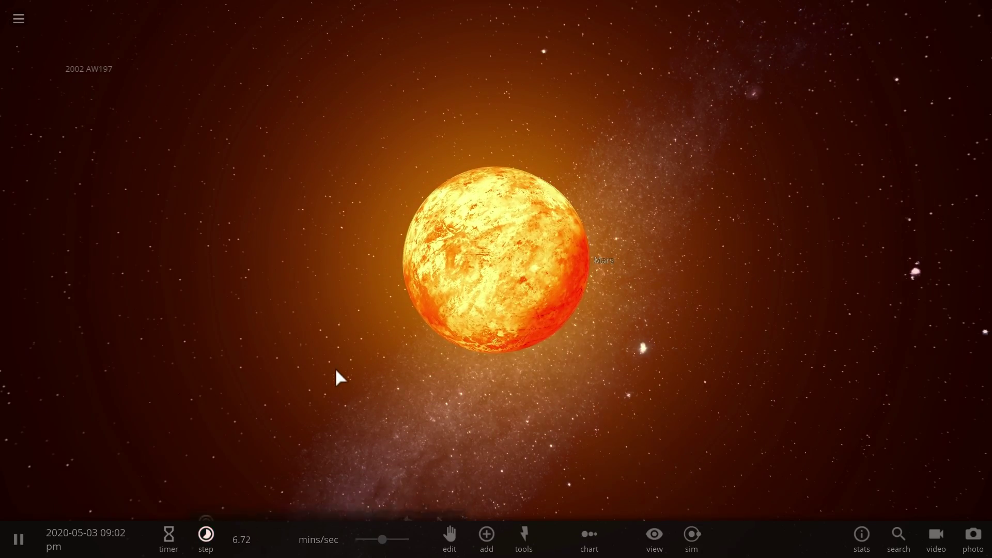
Examine the glowing Mars from several sides and select it to view its summary data.
left_click_drag(303, 372, 368, 374)
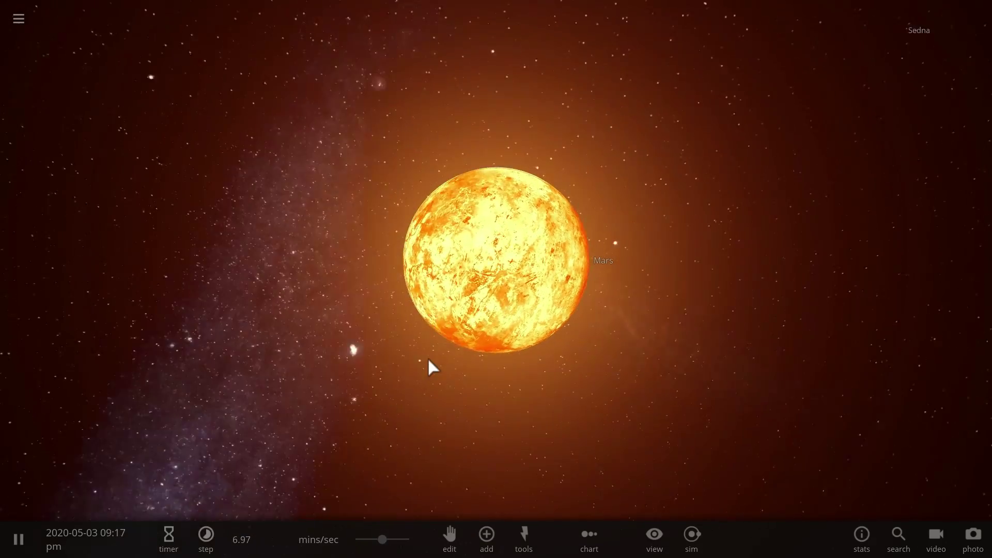
scroll(489, 279, "down", 5)
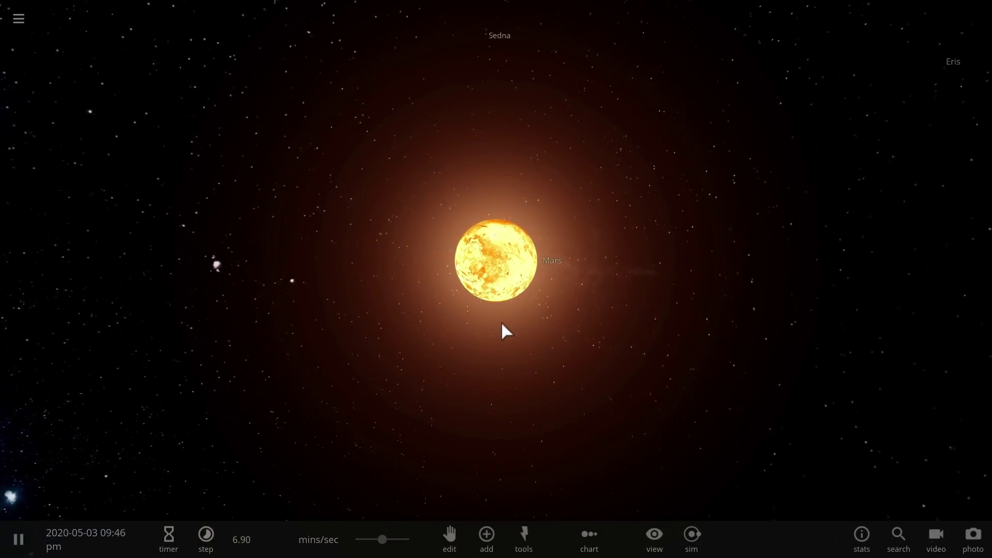
left_click(497, 262)
scroll(543, 321, "up", 5)
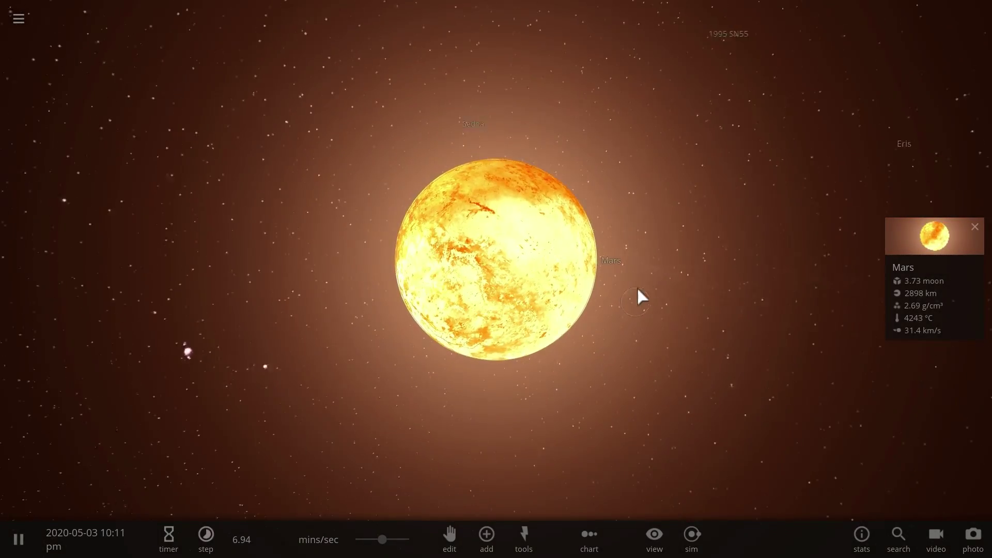
left_click_drag(637, 286, 743, 241)
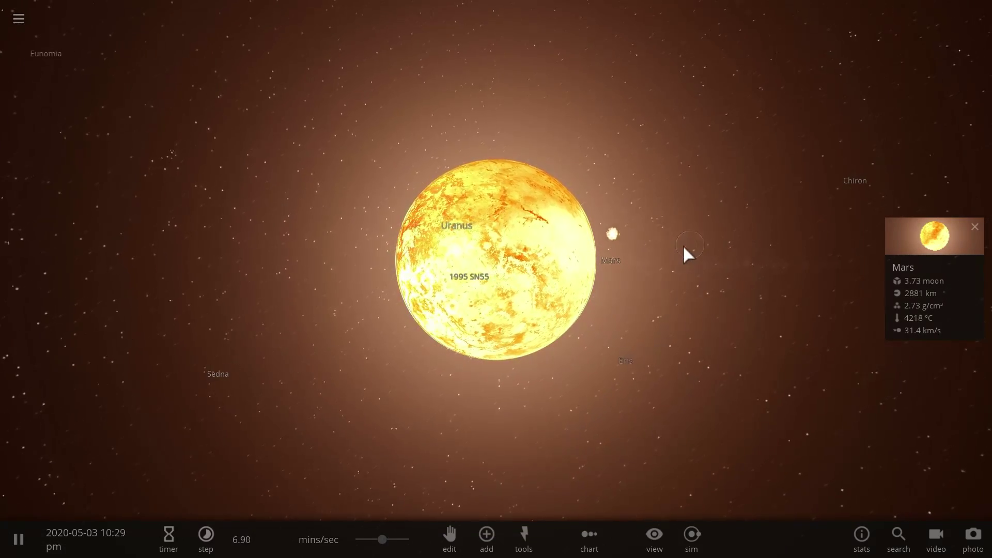
Select the small object beside Mars and view the molten planet's surface against the Sun.
left_click(684, 245)
scroll(684, 249, "up", 5)
scroll(693, 254, "down", 3)
left_click_drag(693, 254, 498, 230)
left_click_drag(423, 227, 374, 224)
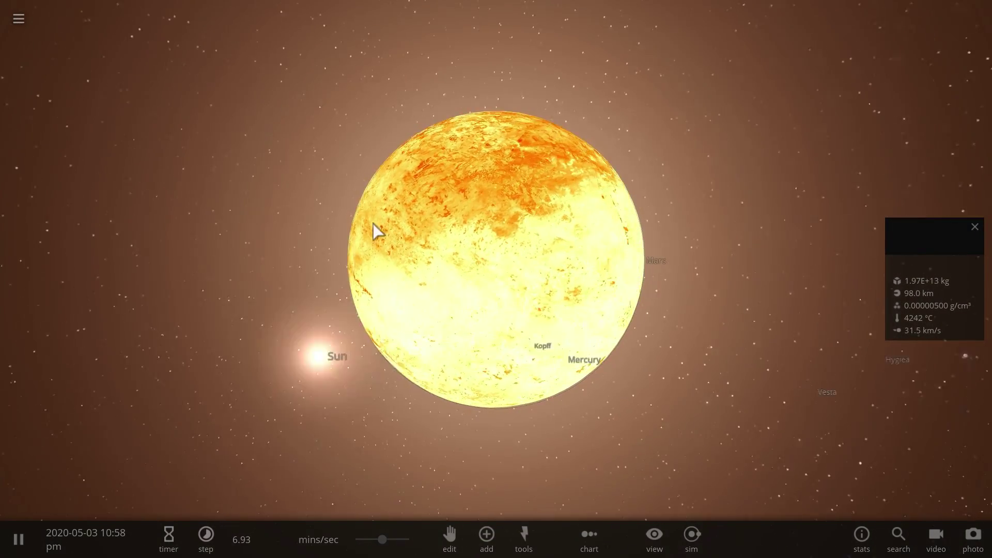
Examine the molten Mars from several sides and from far away, with the Sun and inner planets in sight.
left_click_drag(446, 222, 342, 255)
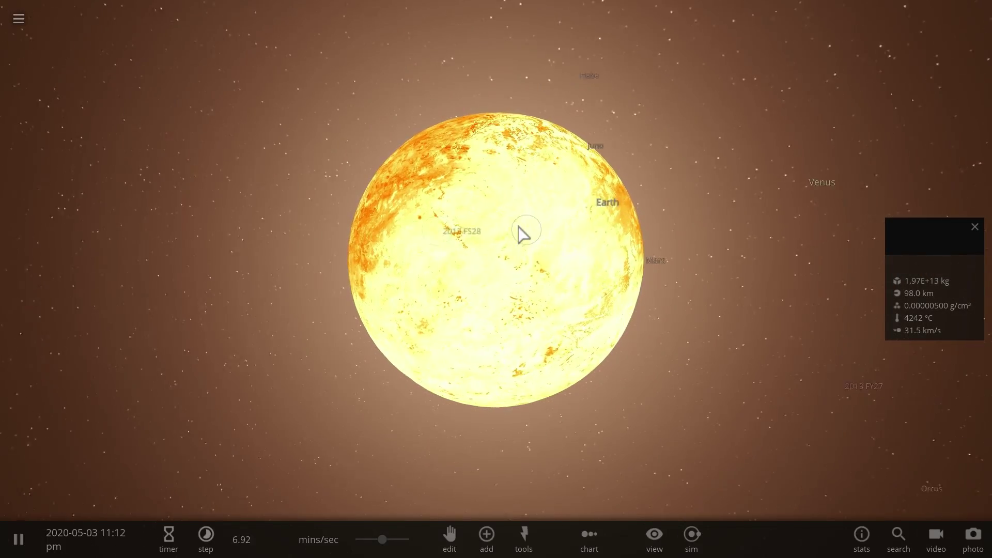
left_click_drag(427, 242, 303, 271)
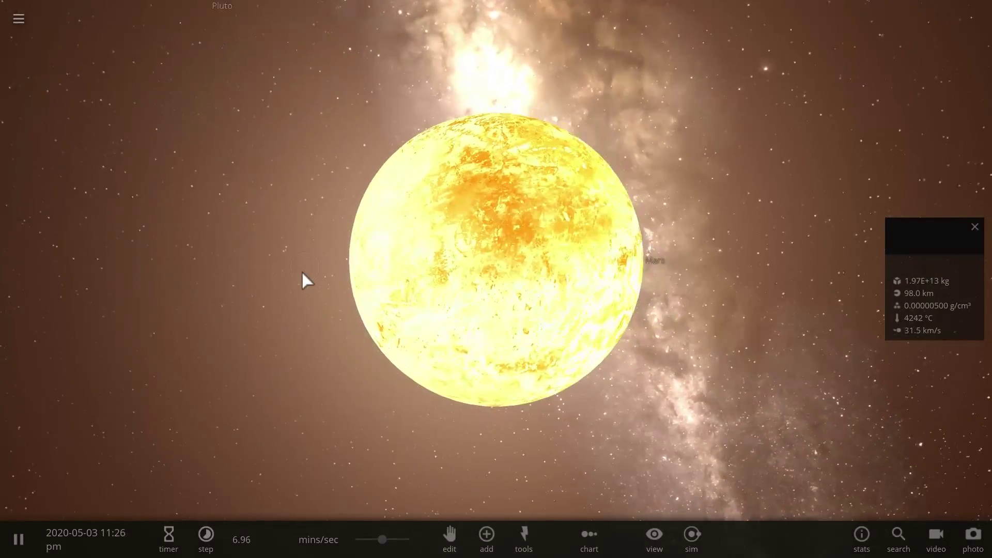
scroll(325, 268, "down", 3)
scroll(325, 267, "down", 5)
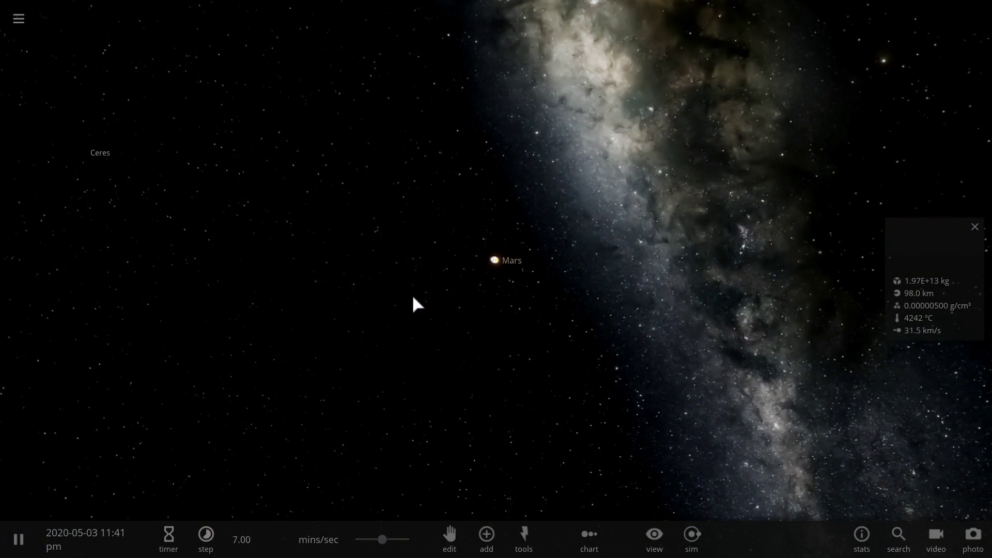
left_click_drag(423, 303, 559, 330)
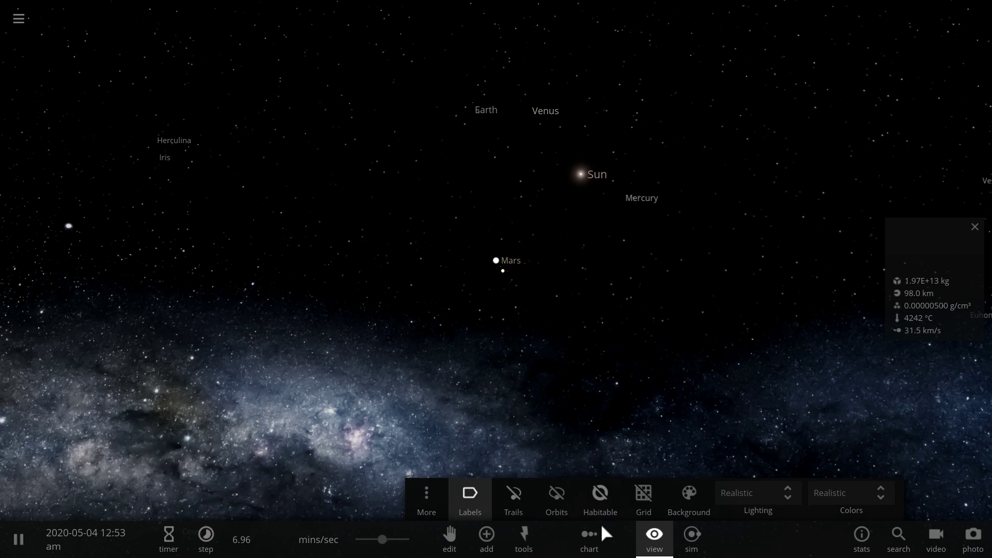
Show the orbit lines and examine Mars's path around the Sun relative to the neighbouring planets' orbits.
left_click(570, 517)
left_click_drag(443, 343, 584, 335)
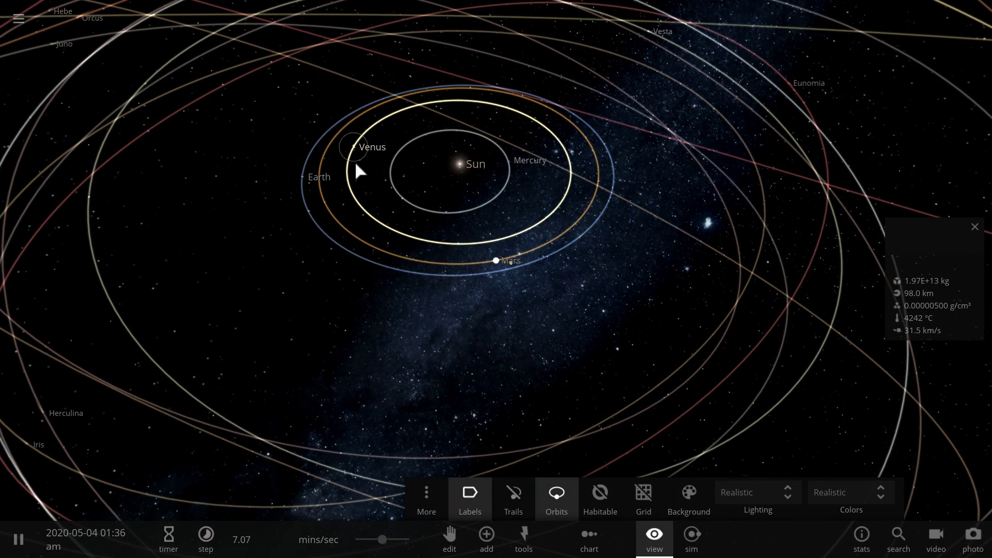
scroll(486, 253, "up", 3)
scroll(503, 263, "up", 5)
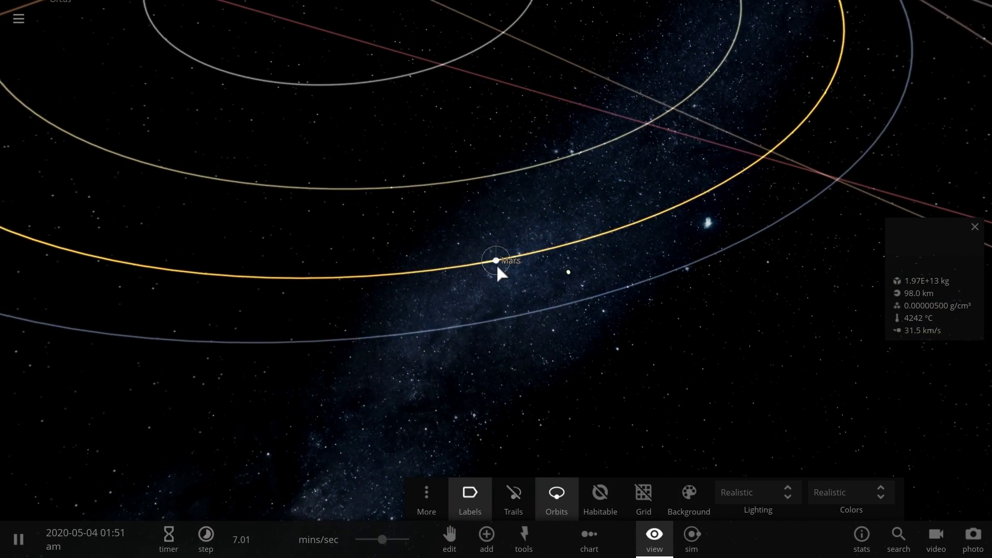
scroll(499, 263, "up", 5)
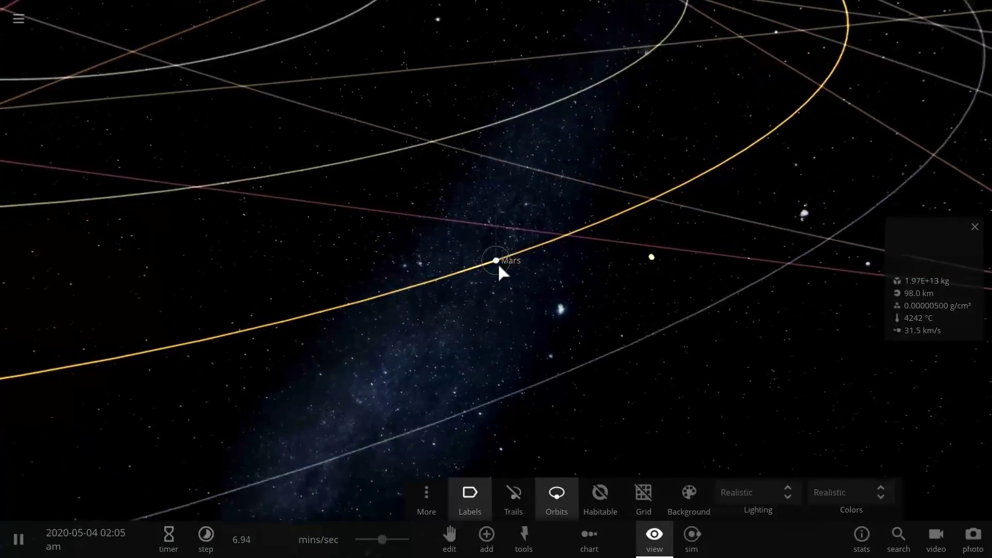
scroll(503, 263, "up", 3)
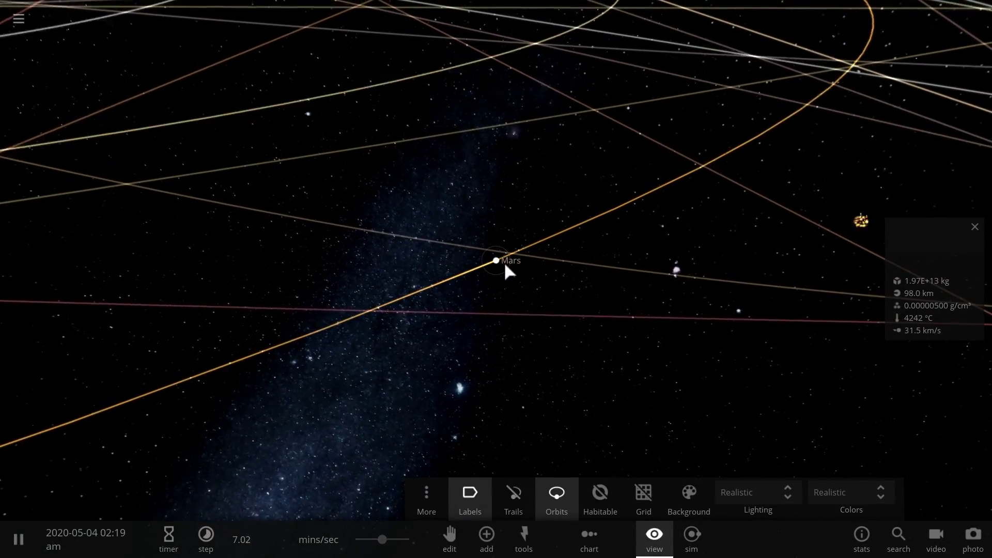
Check Mars's material composition and overview properties with the simulation resumed, and close its properties.
scroll(504, 267, "up", 5)
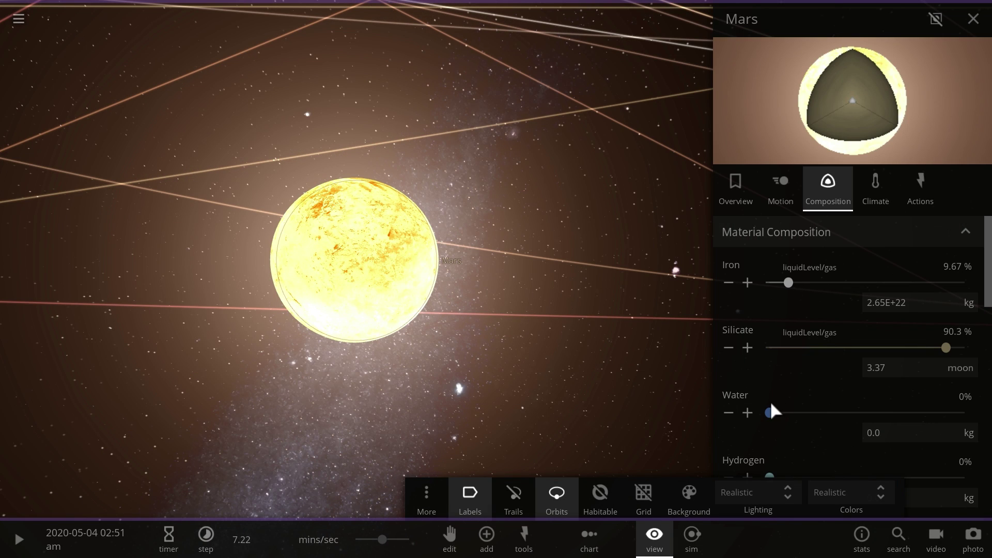
key("space")
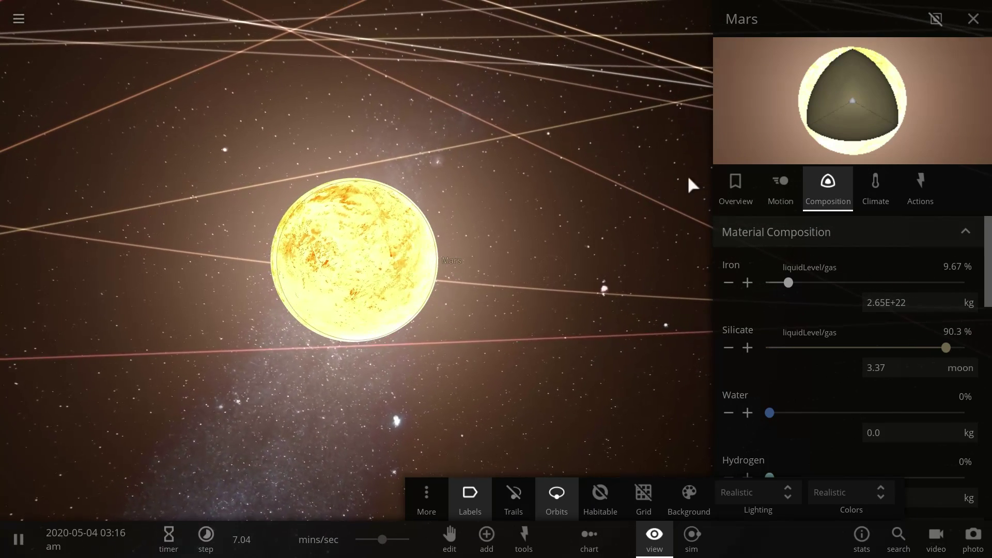
left_click(745, 198)
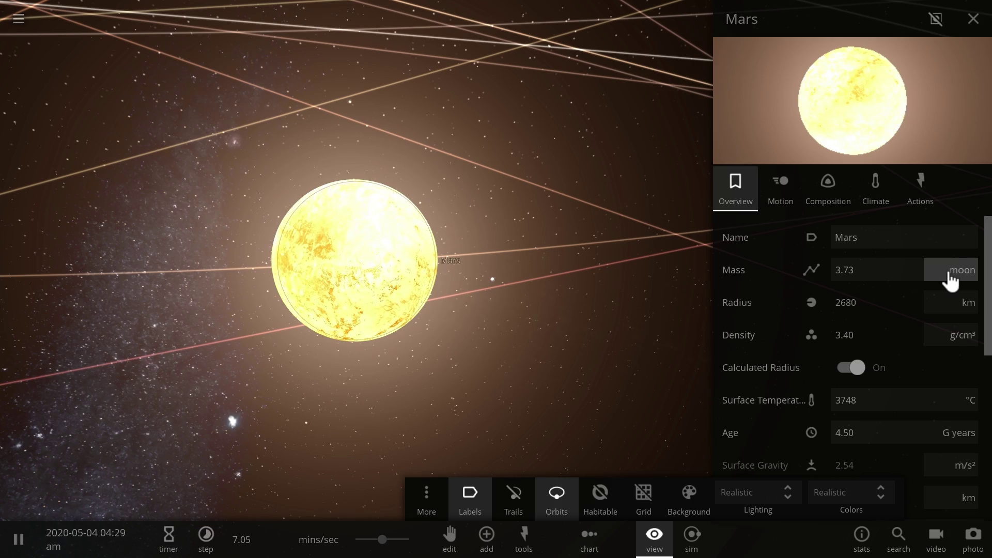
left_click(960, 38)
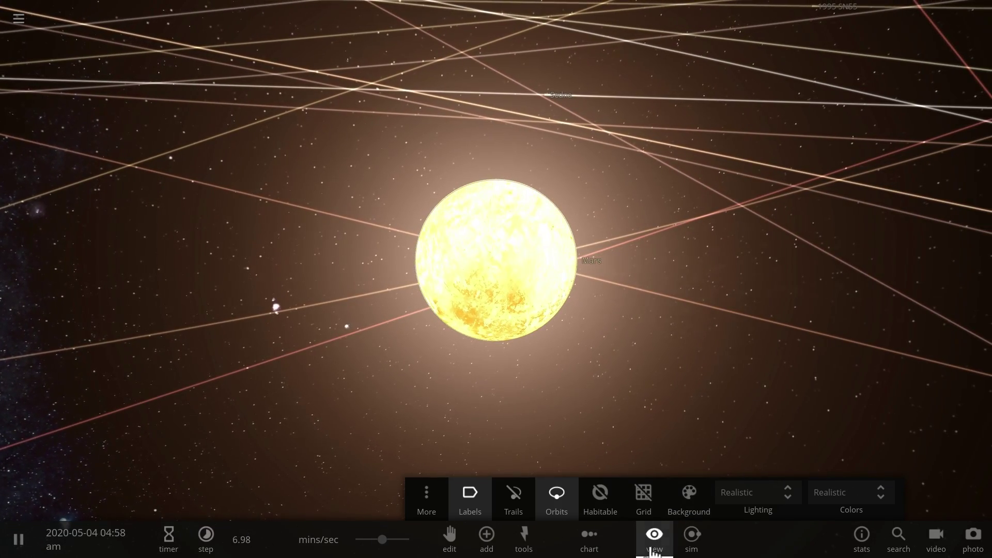
View the glowing Mars among the orbit lines from different angles and distances.
left_click_drag(569, 458, 703, 326)
scroll(644, 396, "up", 3)
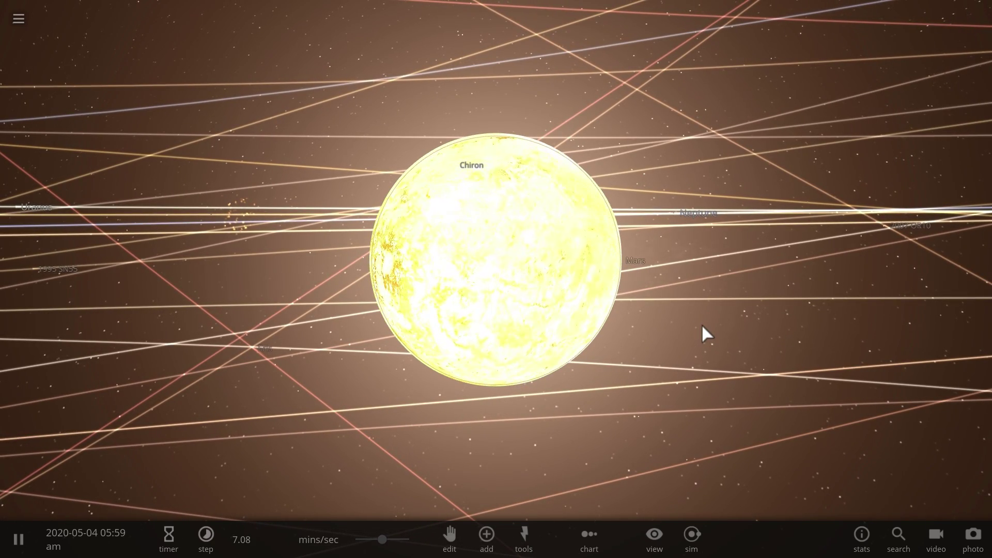
scroll(702, 326, "down", 2)
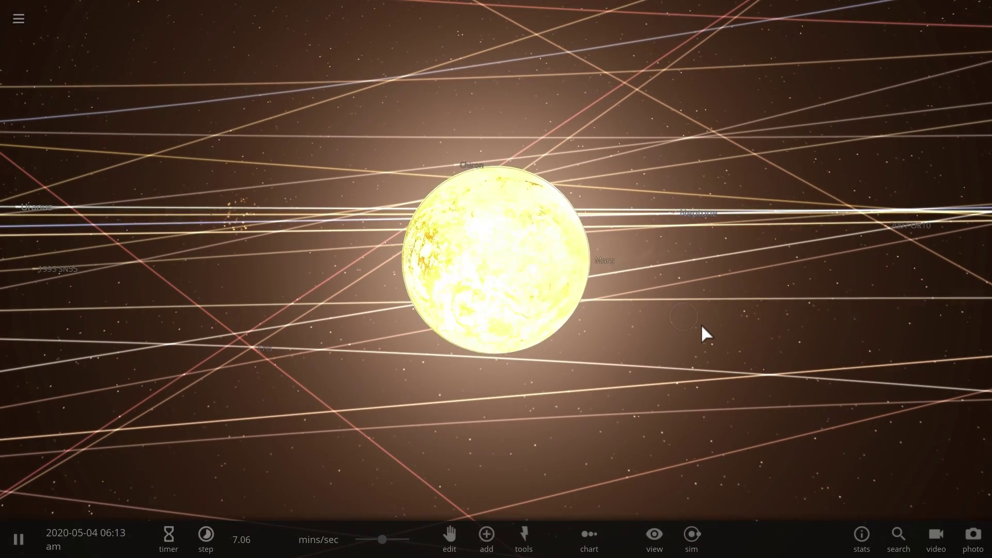
scroll(675, 330, "down", 2)
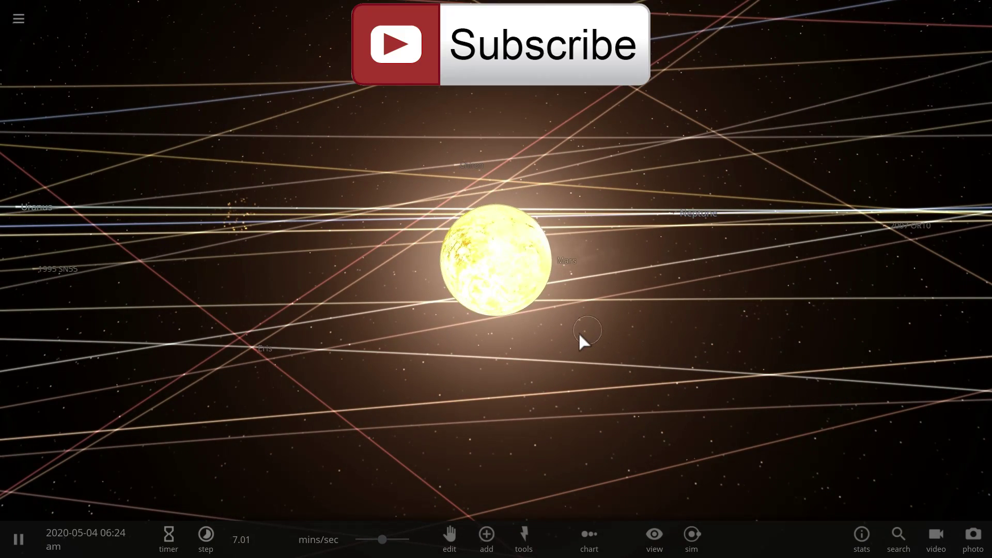
left_click_drag(586, 339, 626, 387)
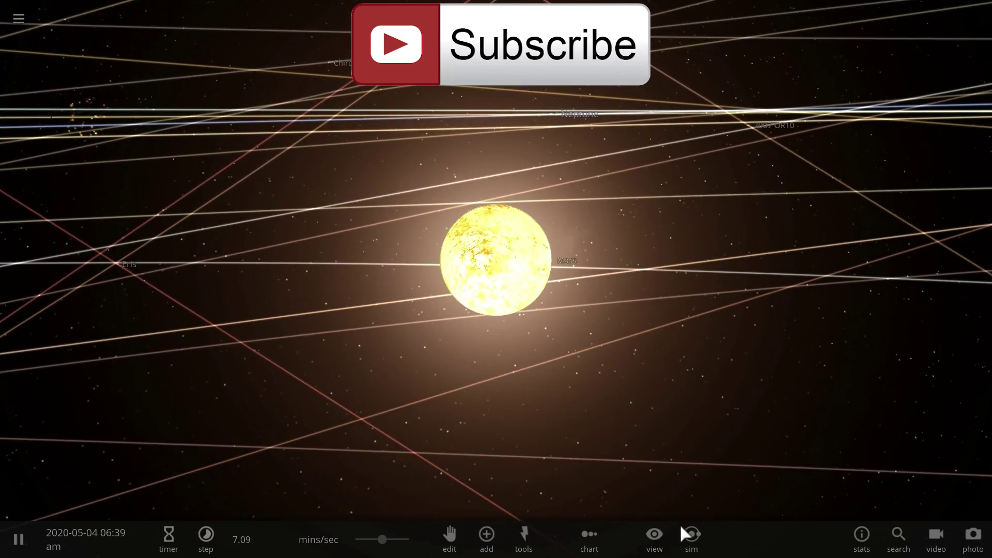
Hide the orbit lines and view the molten Mars on its own from near and farther away.
left_click(664, 538)
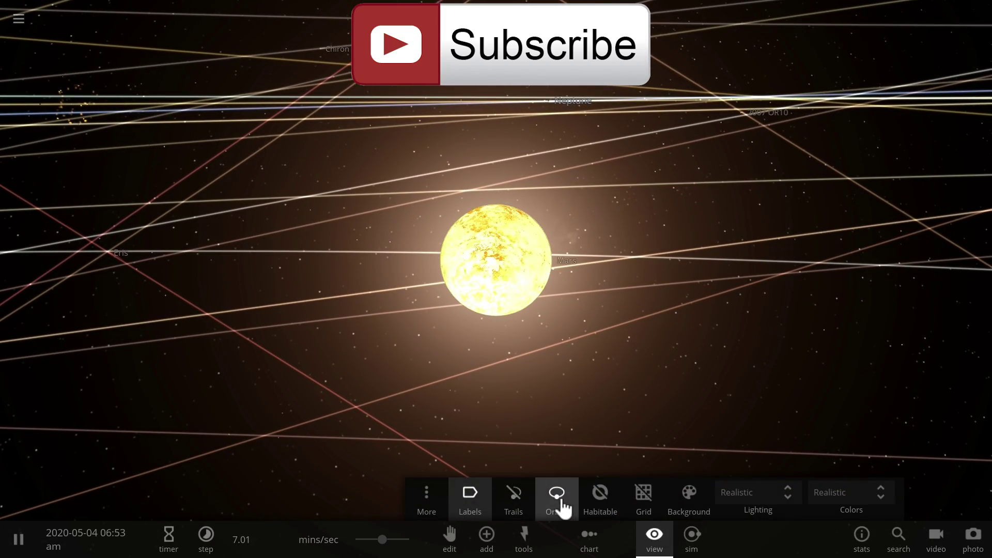
left_click(564, 509)
scroll(585, 417, "up", 3)
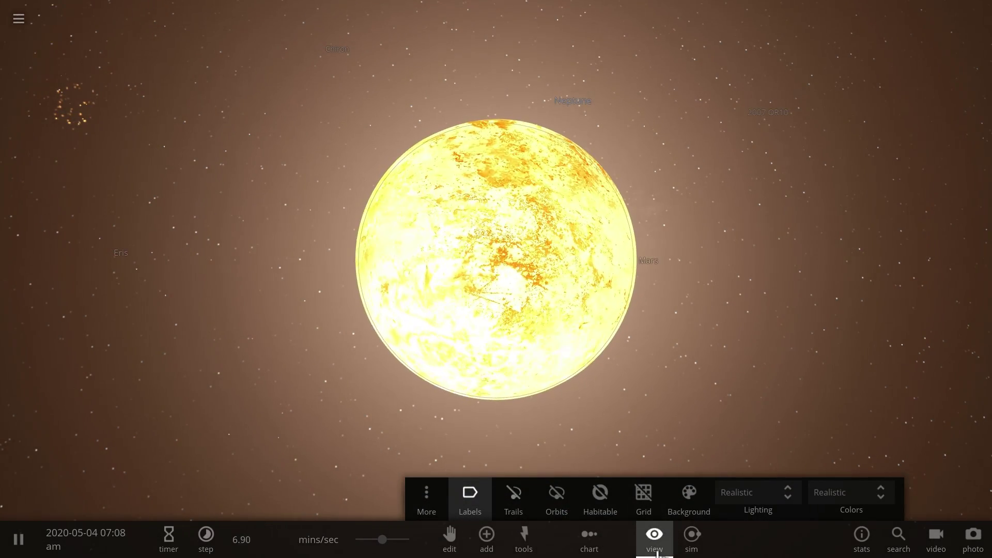
left_click(657, 552)
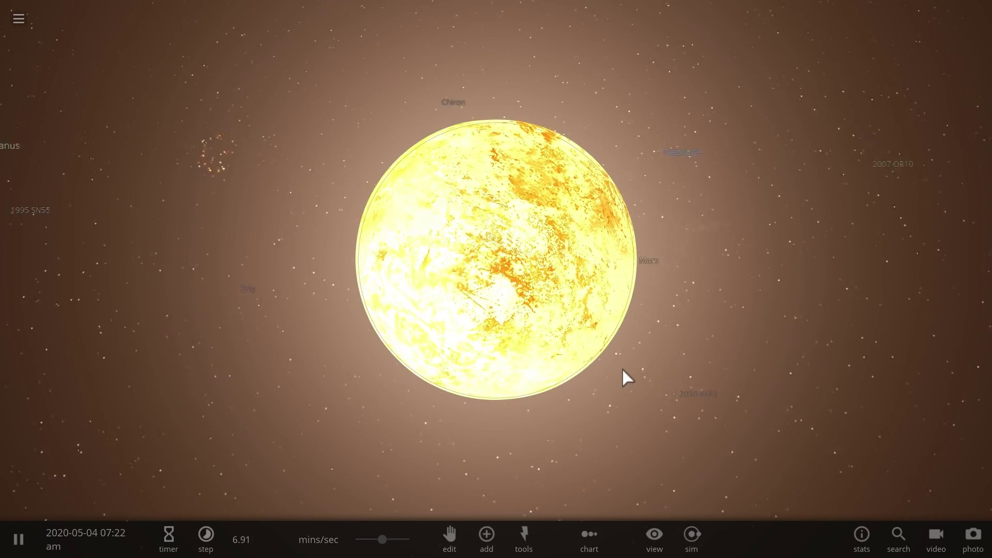
scroll(625, 376, "down", 2)
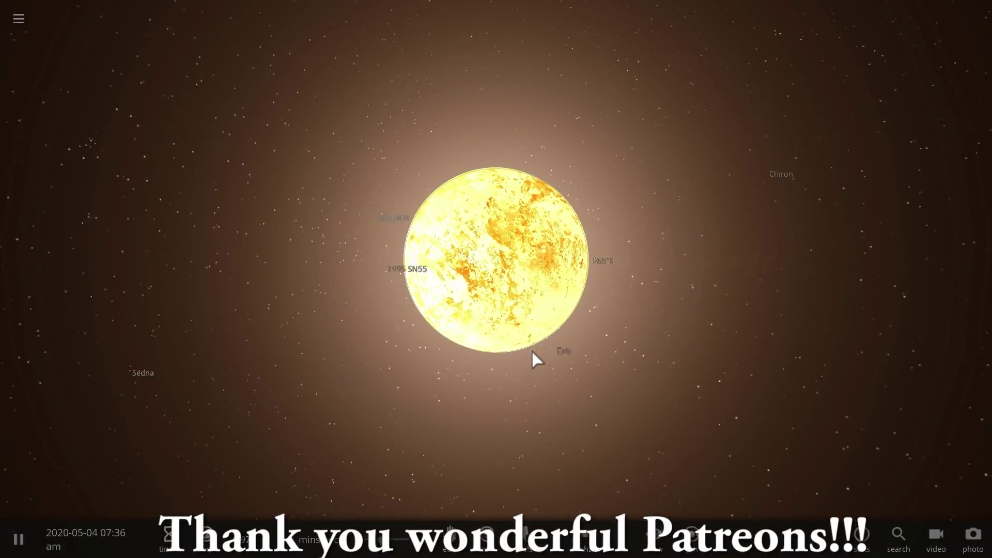